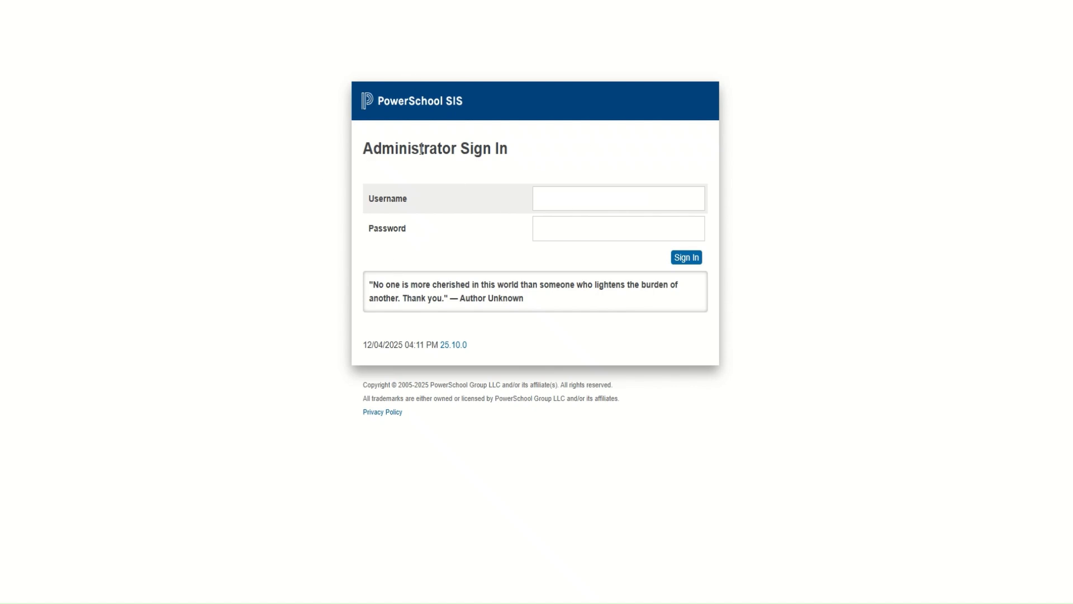
Sign in to PowerSchool SIS with the administrator username and account password
left_click(539, 199)
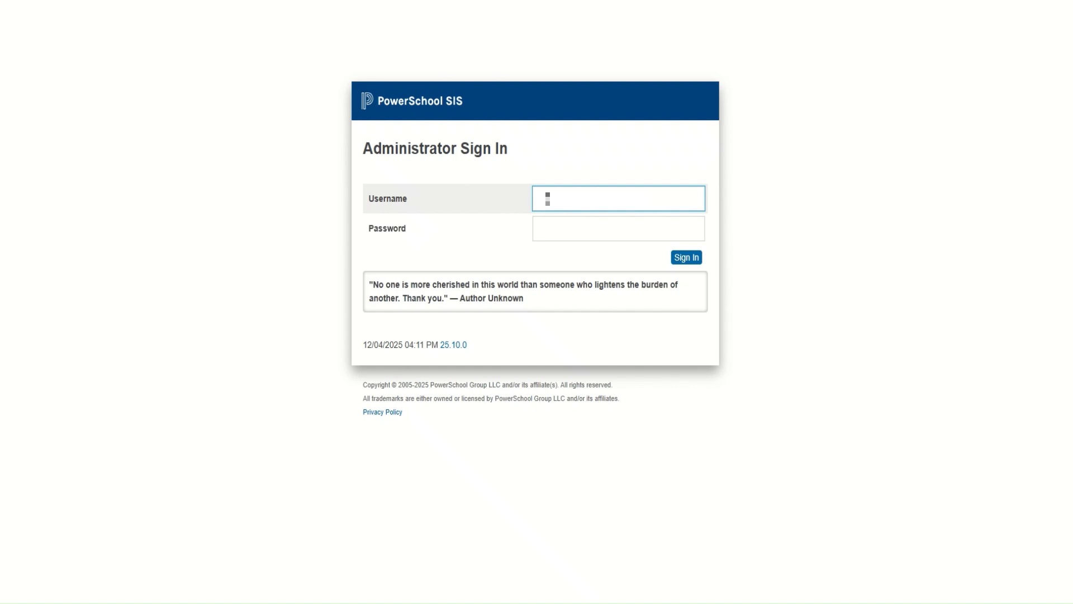
type("admin")
key("Tab")
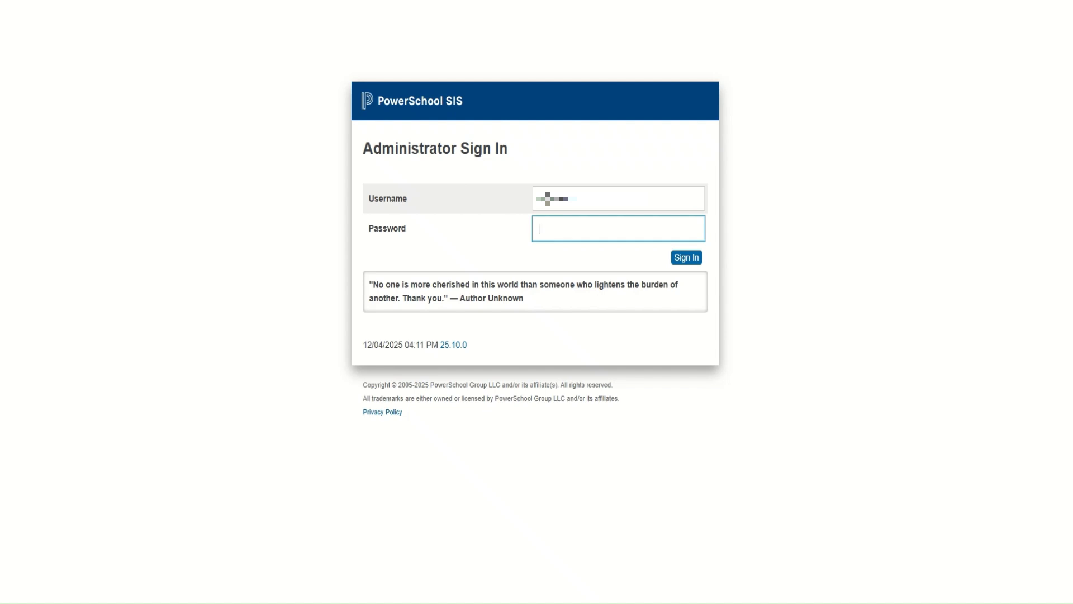
key("ctrl+v")
left_click(687, 260)
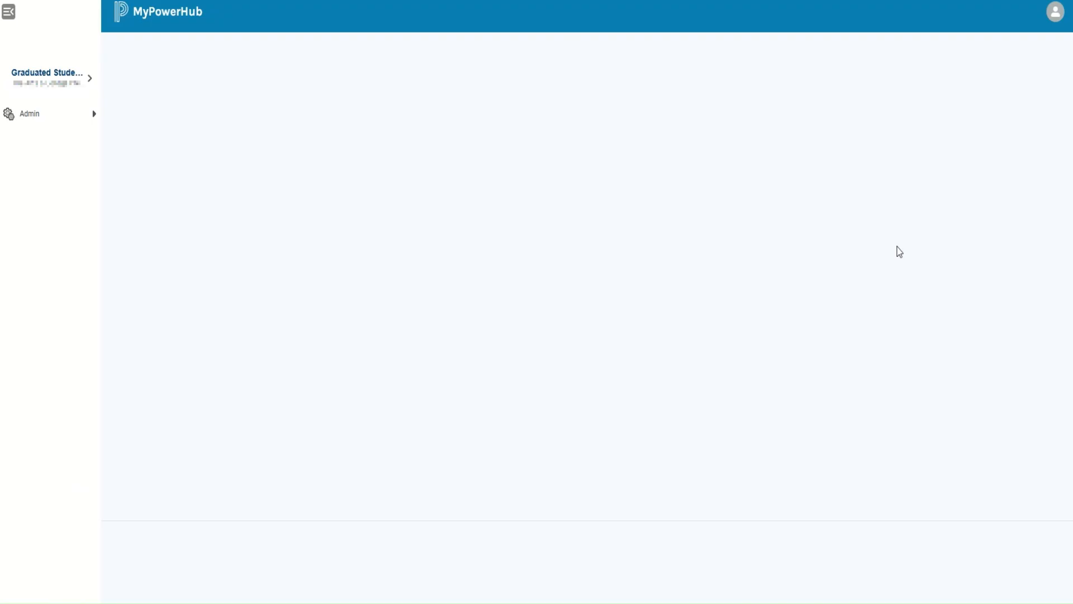
Dismiss the Preview mode banner and toggle the side navigation collapse repeatedly
left_click(1048, 26)
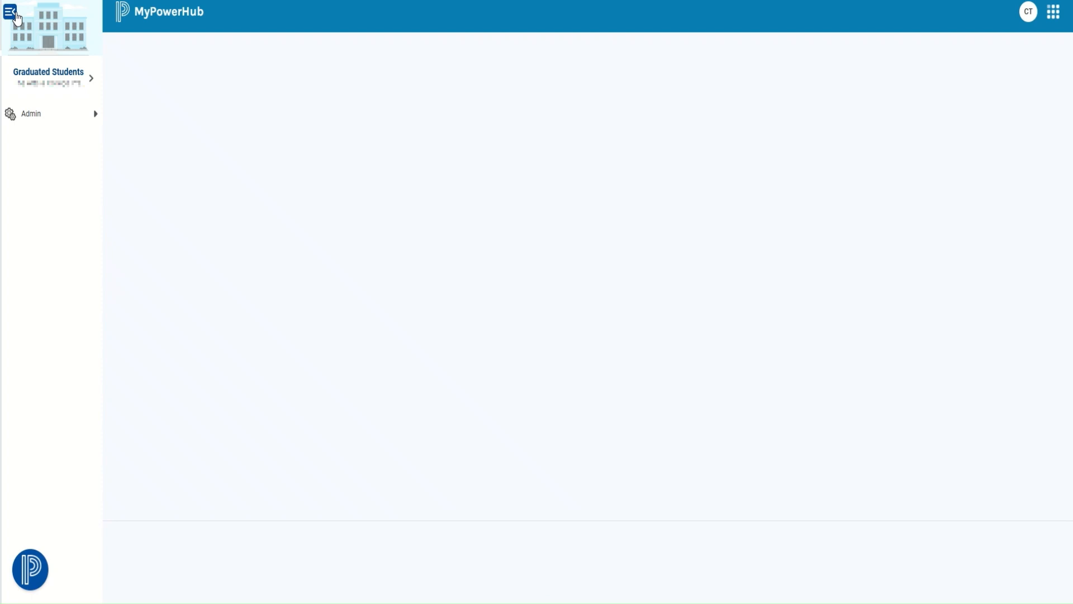
left_click(10, 12)
left_click(16, 15)
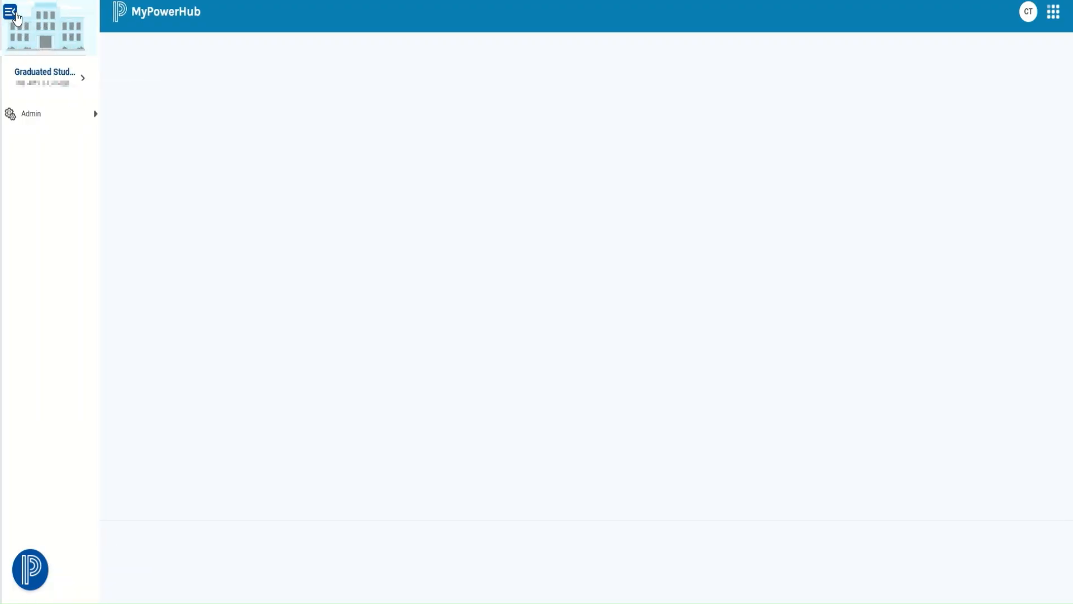
left_click(16, 15)
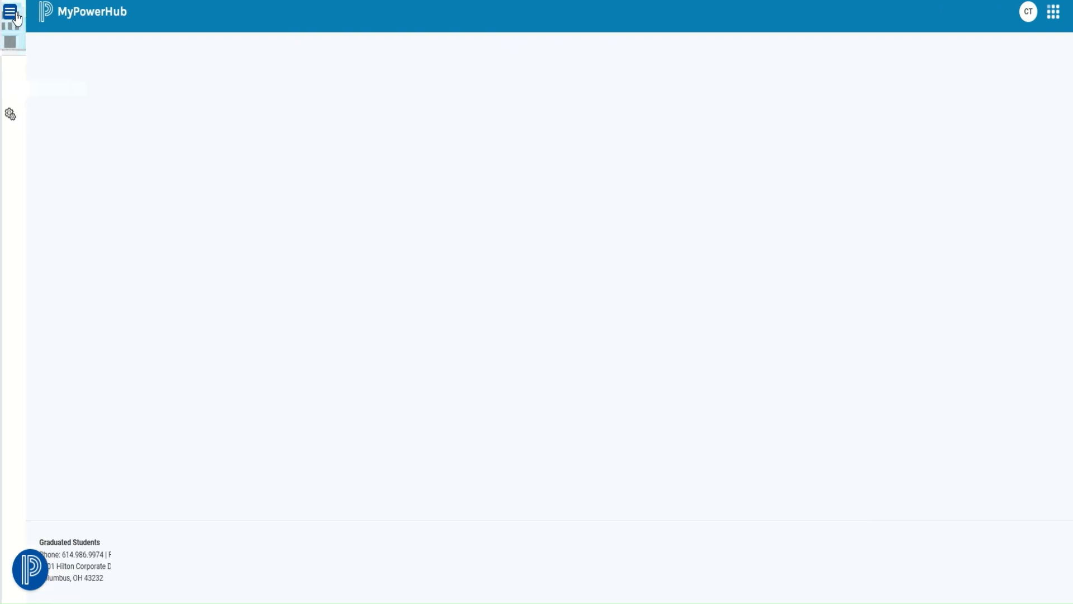
left_click(16, 15)
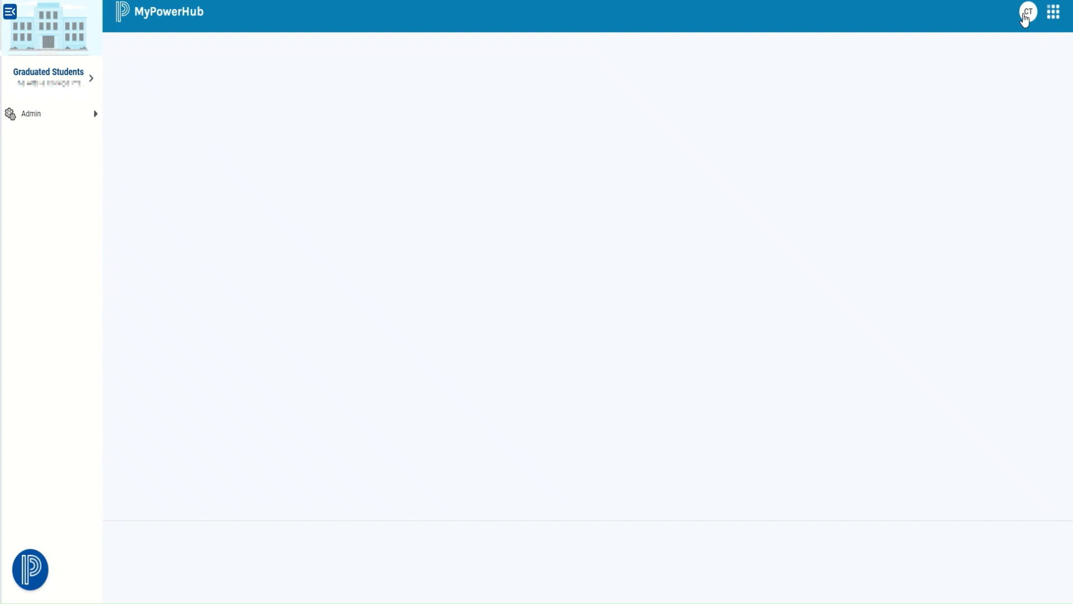
left_click(1026, 17)
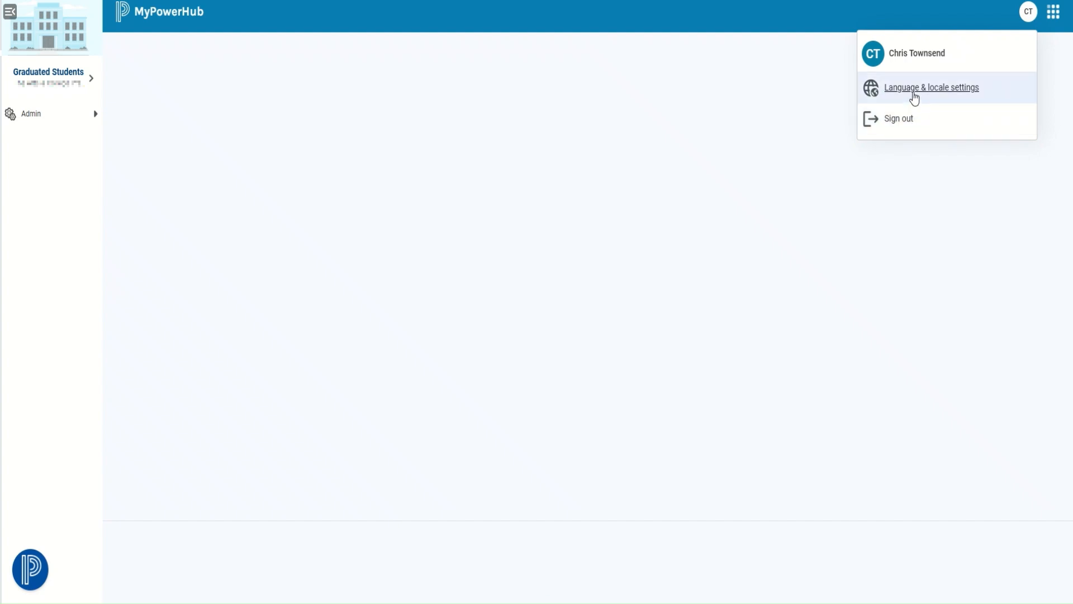
left_click(914, 98)
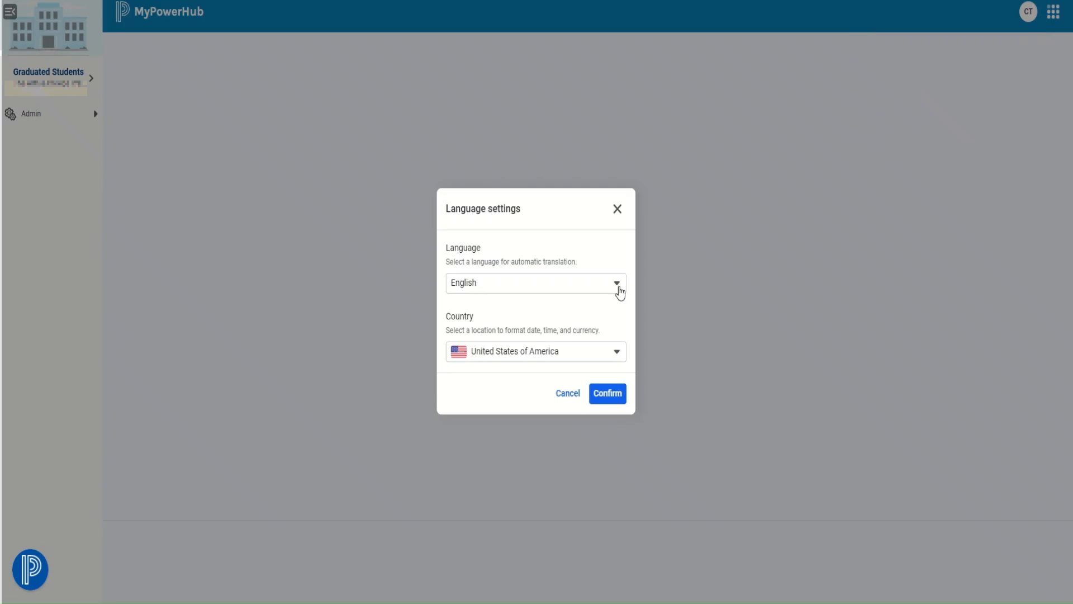
left_click(618, 352)
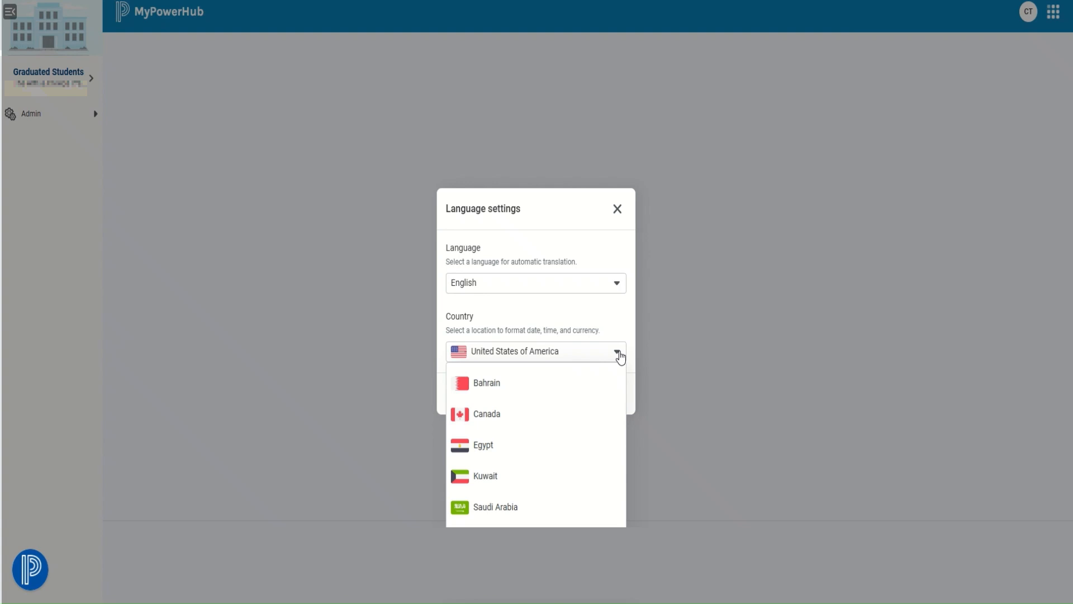
left_click(619, 354)
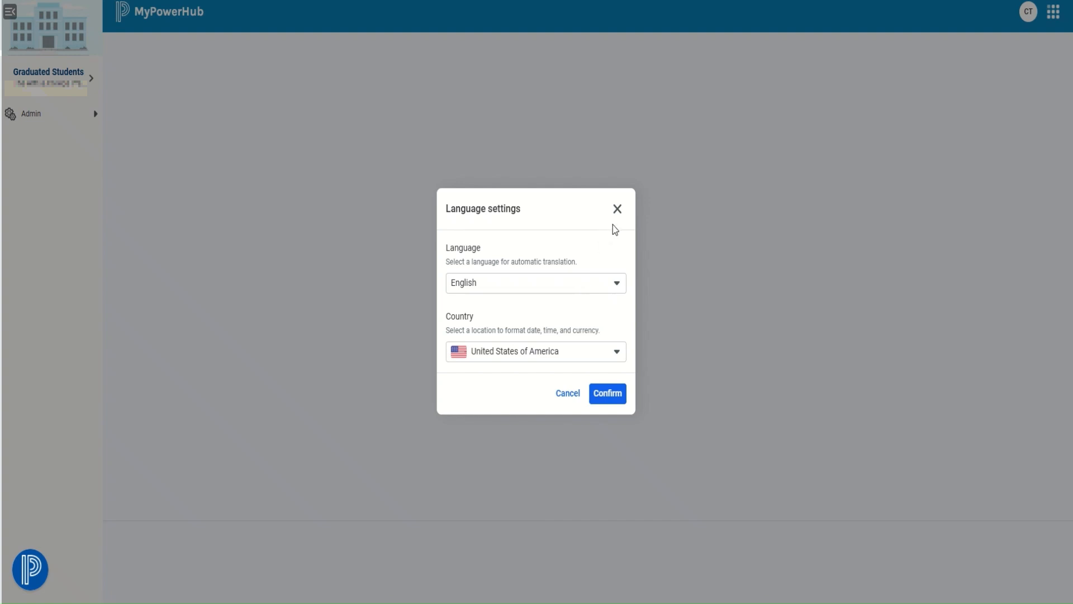
left_click(620, 212)
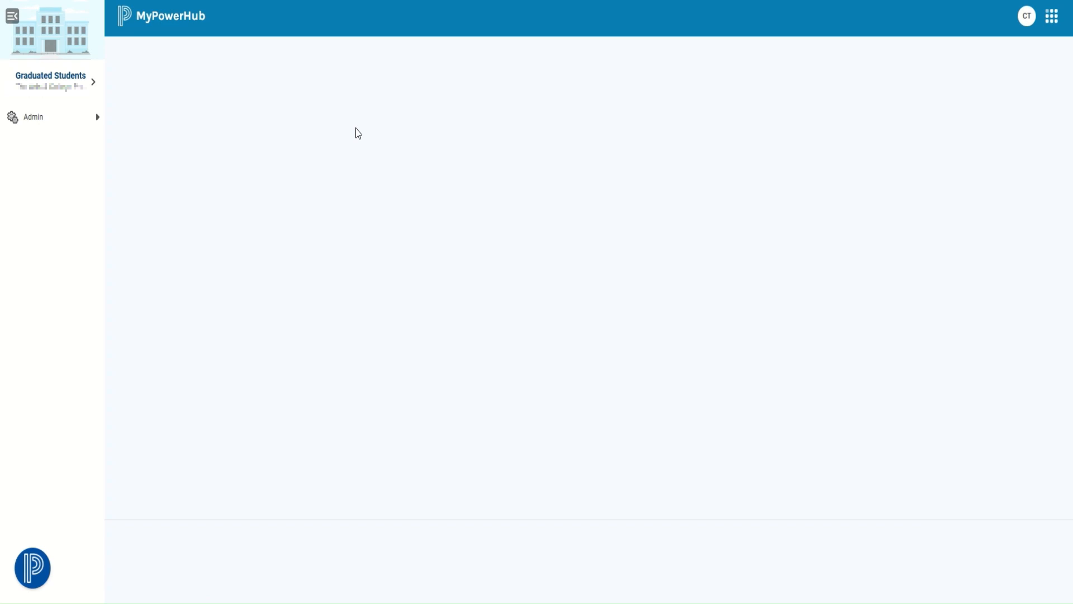
Open the Admin flyout listing resource links, student information sync and MyPowerHub settings
left_click(98, 123)
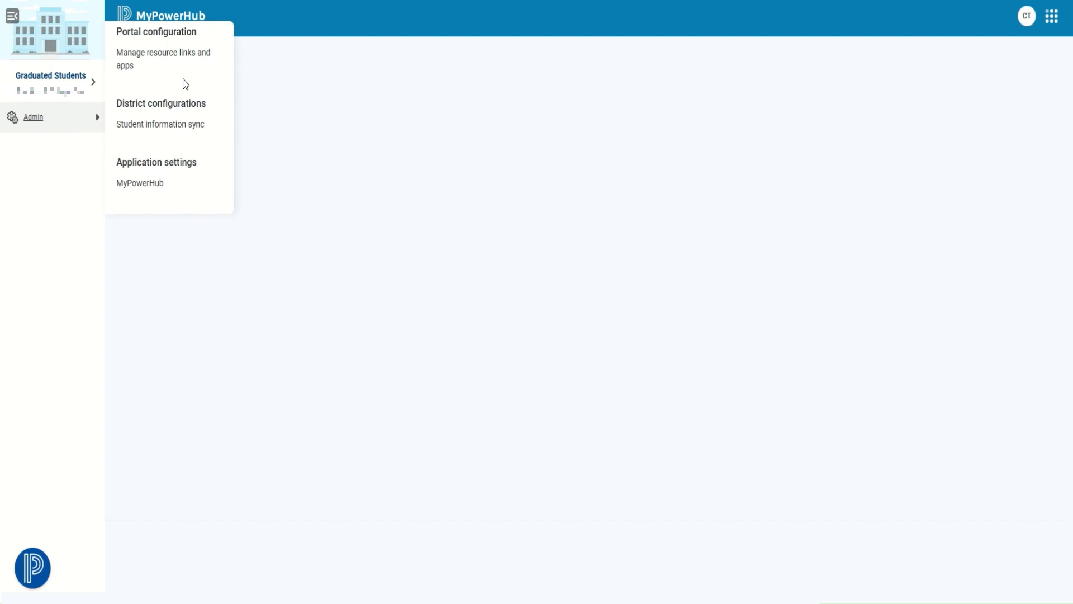
Open MyPowerHub setup and toggle Guardian and Student access off and back on
left_click(152, 187)
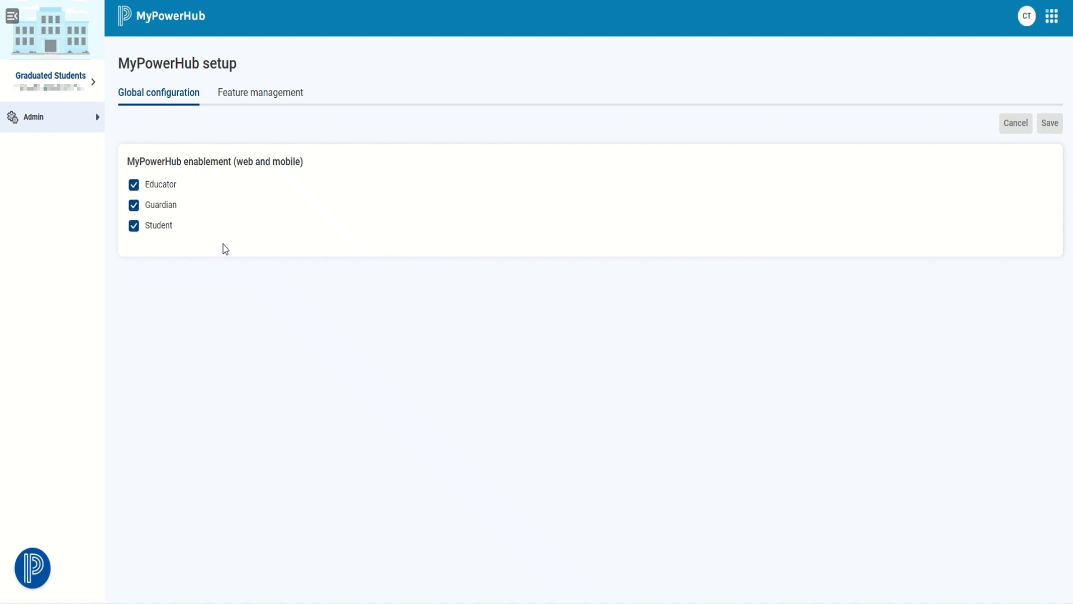
left_click(134, 208)
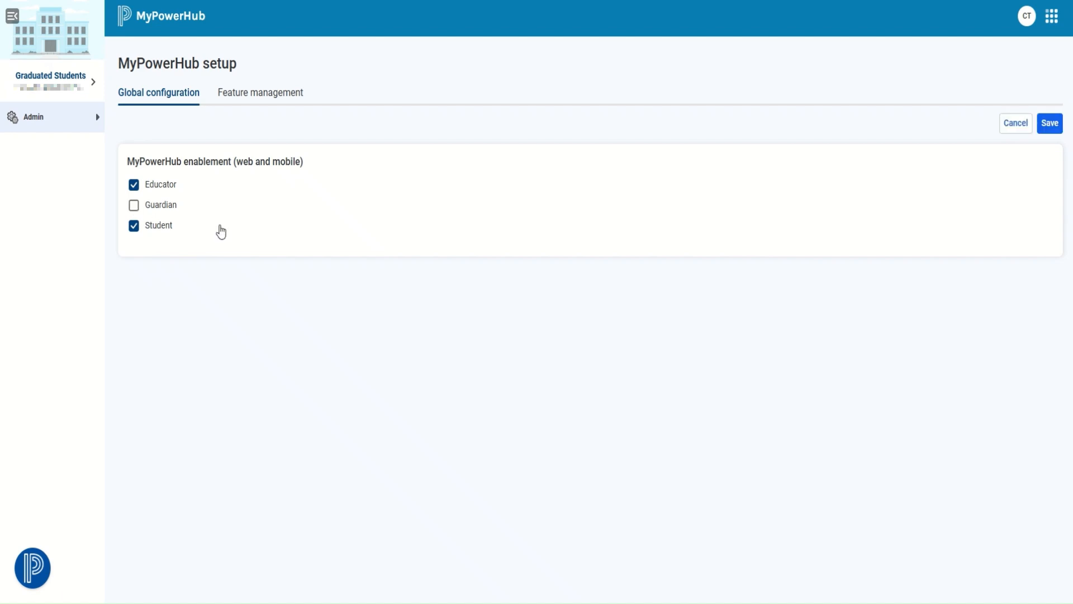
left_click(134, 208)
left_click(135, 227)
left_click(135, 229)
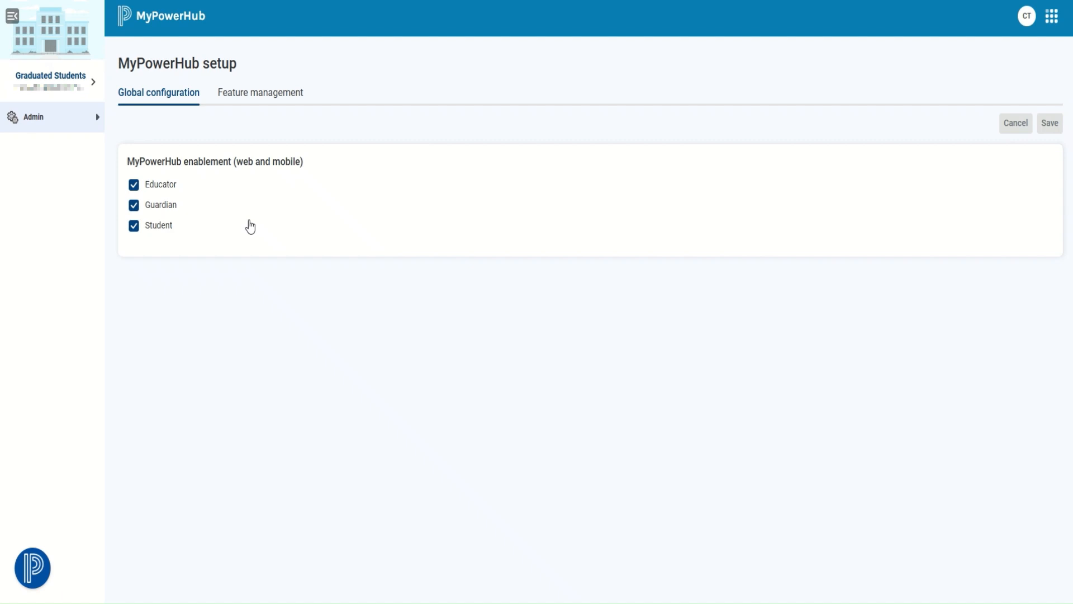
Switch to Feature management and scroll through the 36 feature-by-school results
left_click(256, 105)
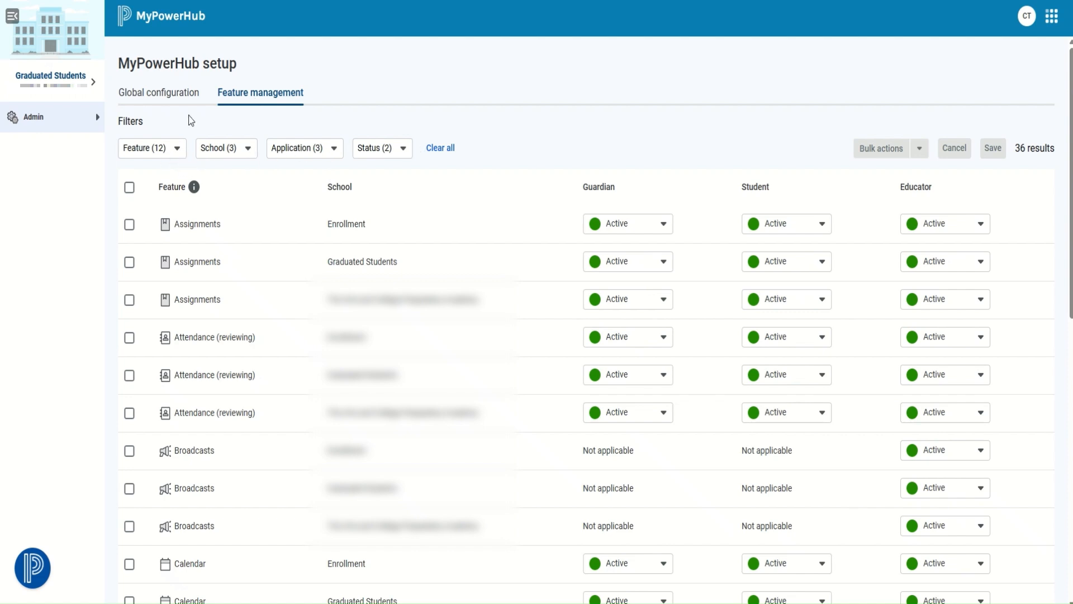
scroll(437, 298, "down", 10)
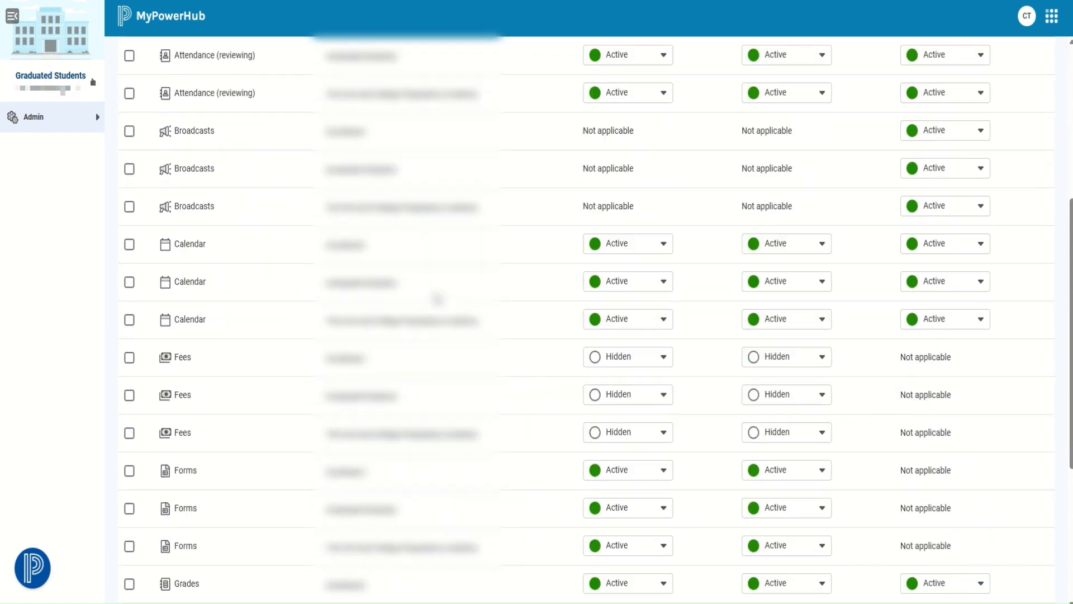
scroll(438, 298, "up", 10)
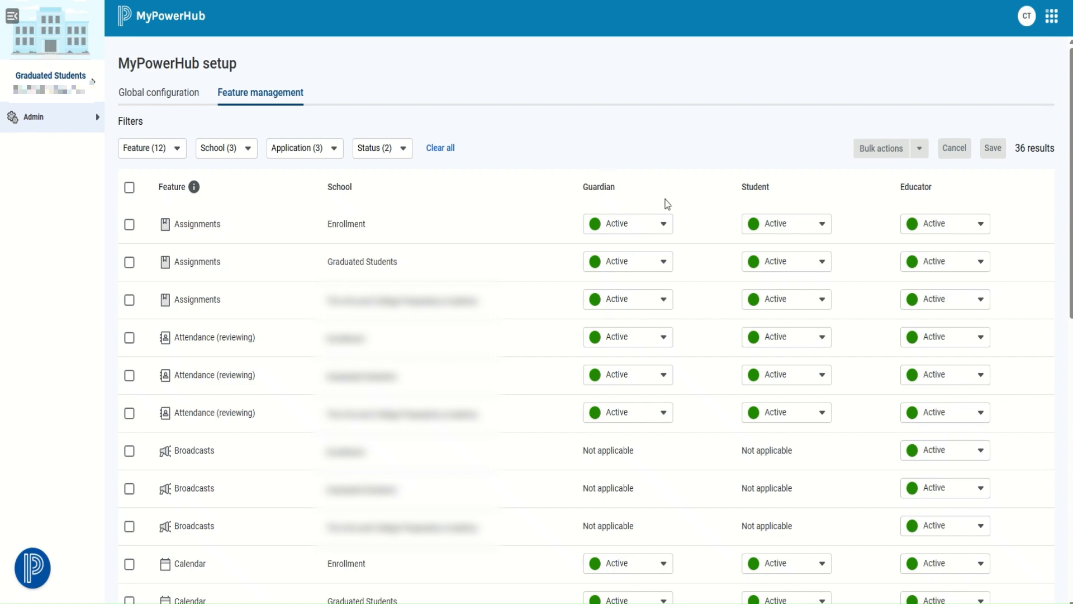
scroll(783, 218, "down", 2)
scroll(782, 218, "down", 10)
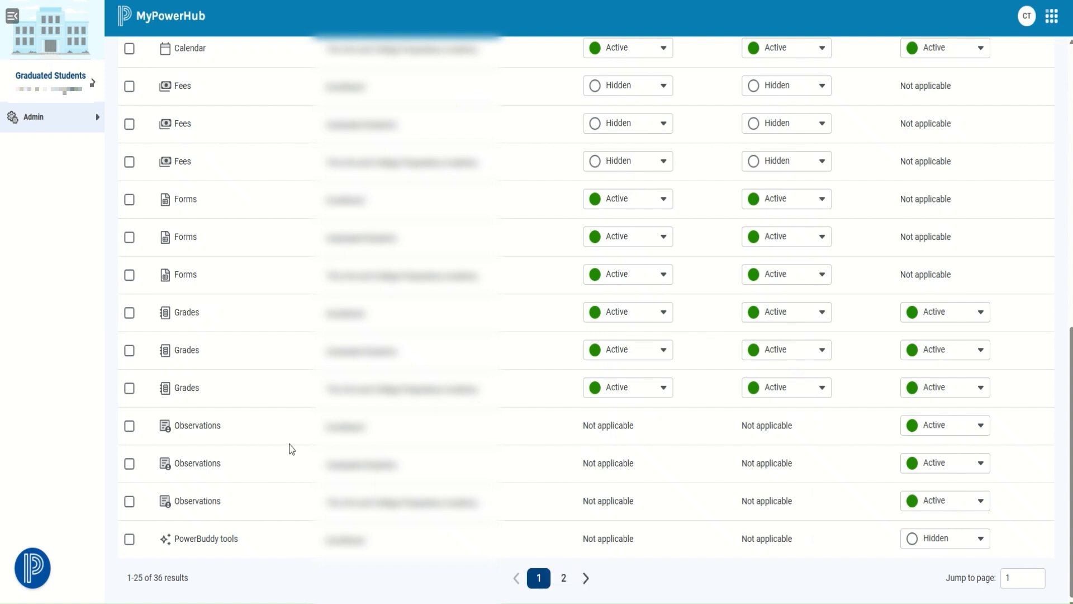
scroll(293, 425, "up", 6)
scroll(298, 393, "up", 5)
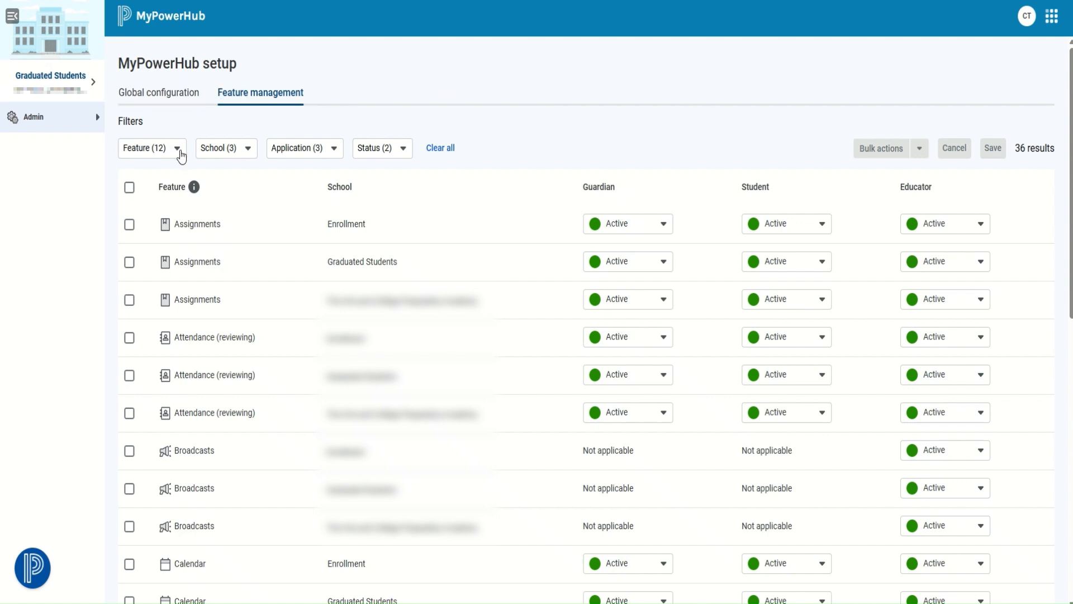
Filter the feature table to only Assignments, Attendance and Broadcasts
left_click(179, 152)
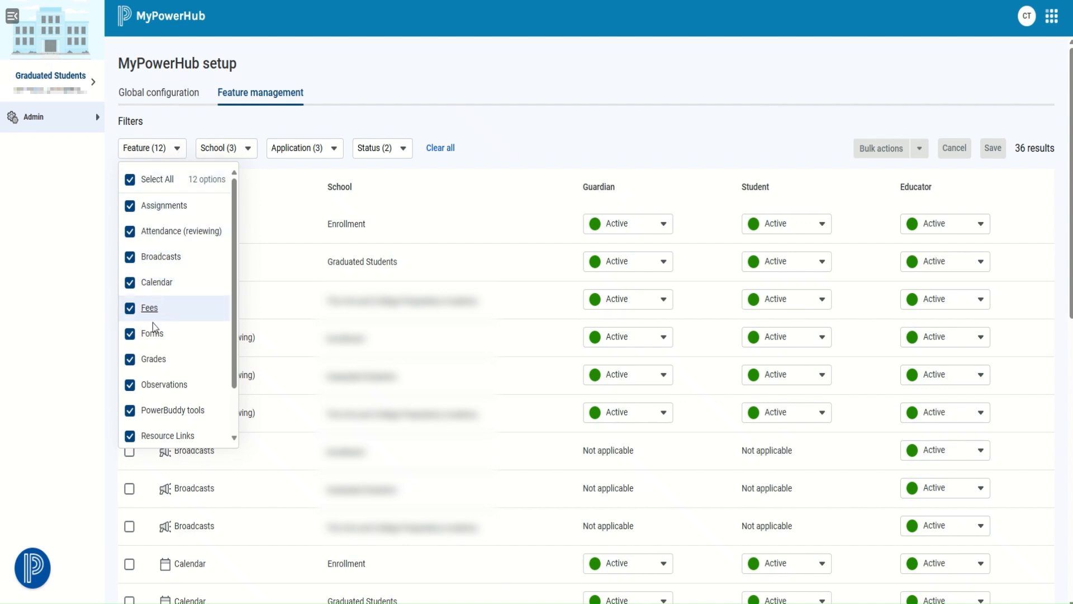
left_click(130, 181)
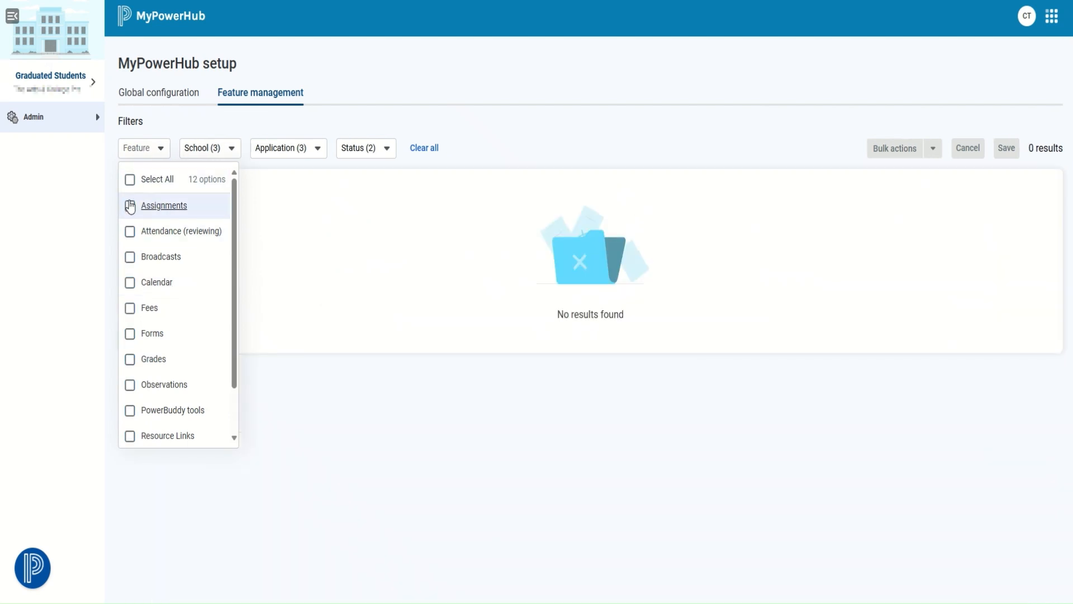
left_click(168, 207)
left_click(131, 232)
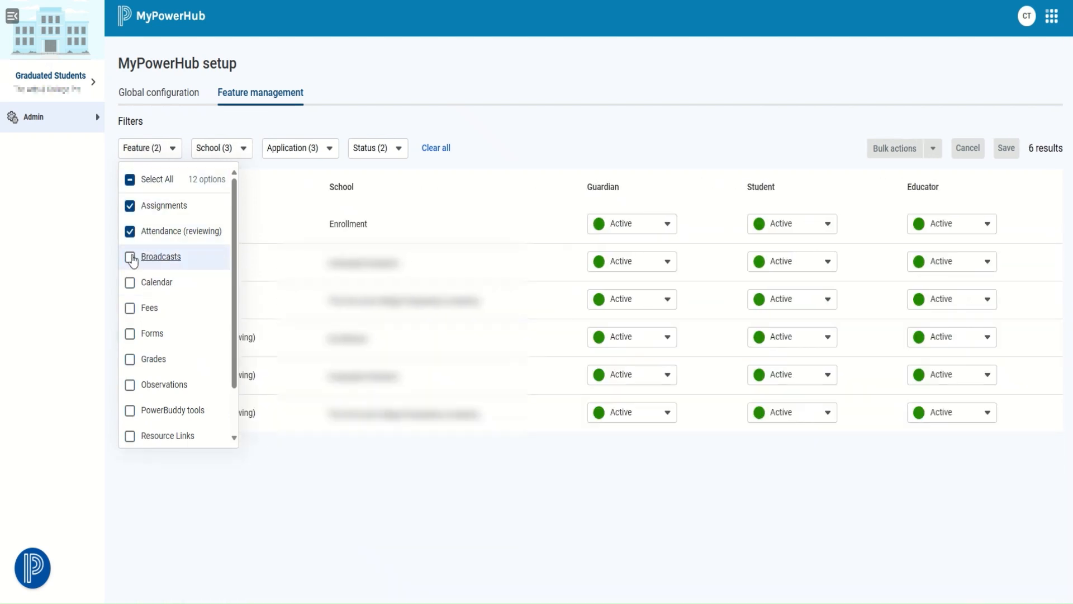
left_click(130, 259)
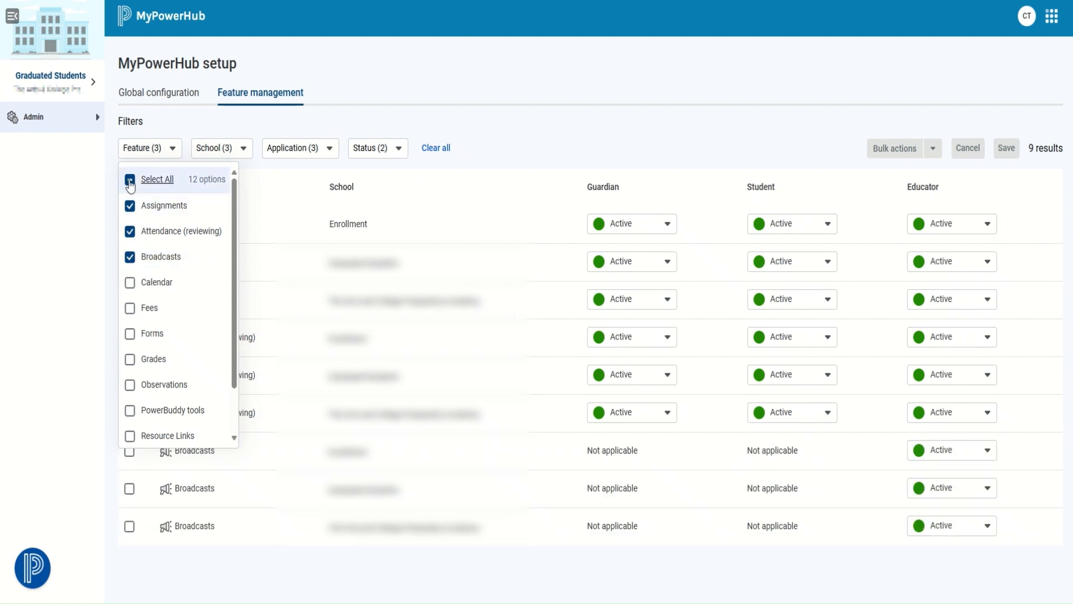
Restore all 12 features in the filter and show the school filter choices
left_click(130, 180)
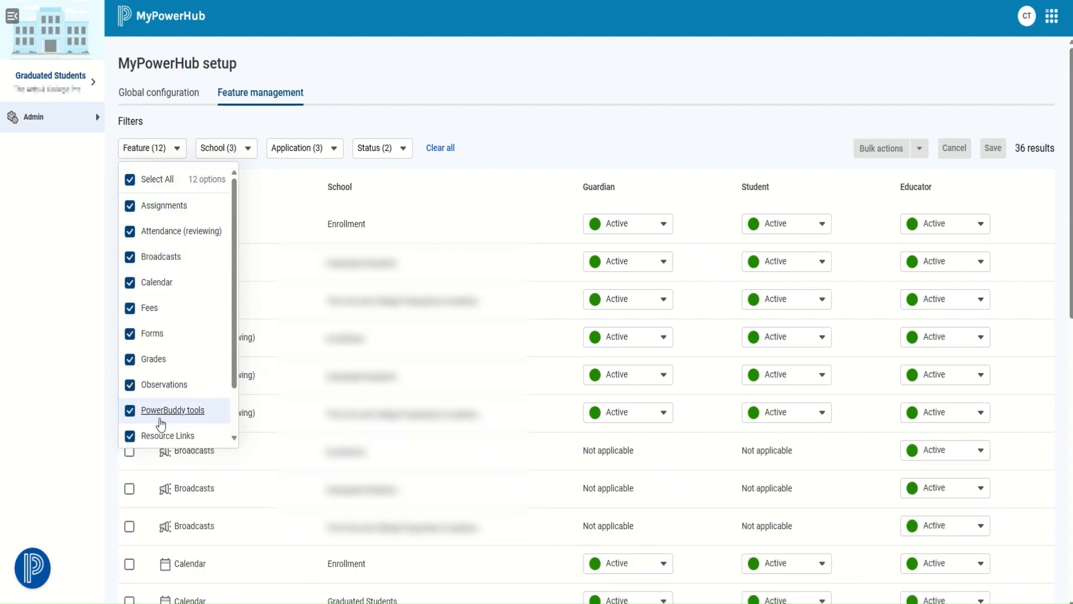
left_click(219, 126)
left_click(250, 148)
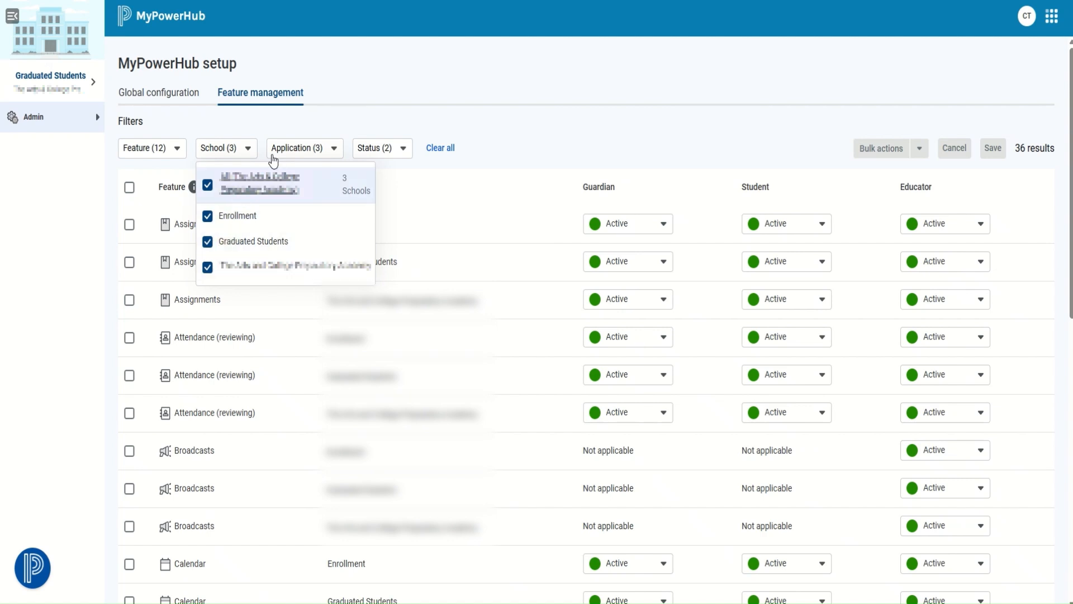
left_click(355, 113)
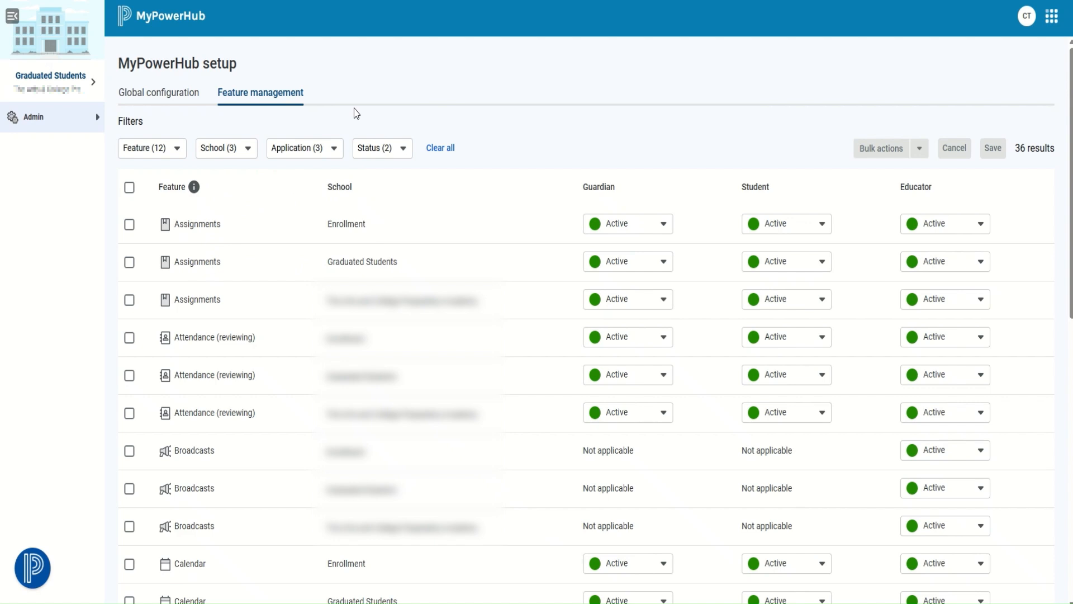
left_click(334, 150)
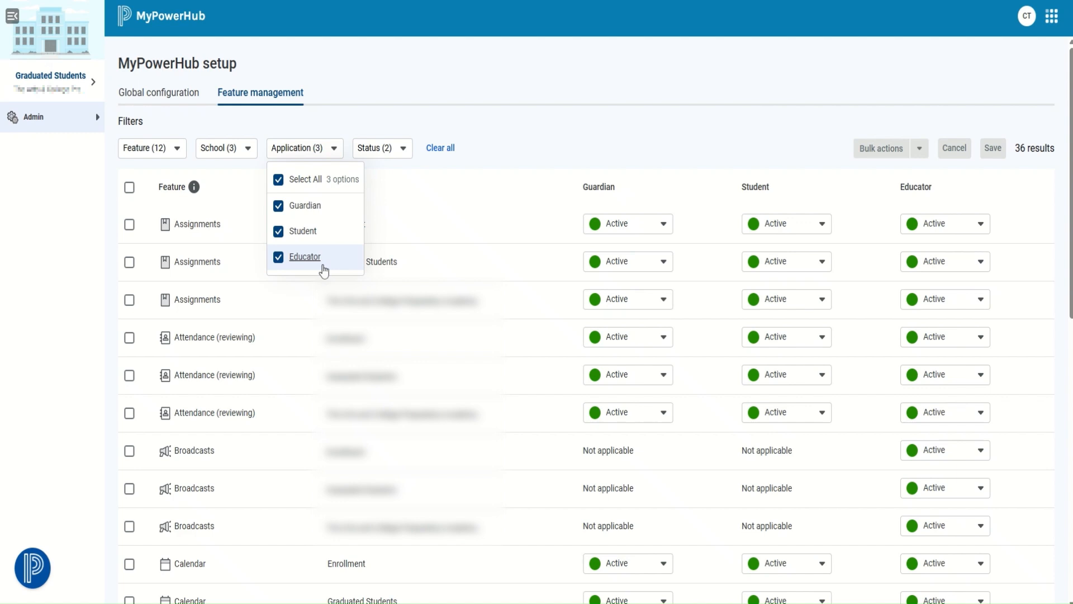
left_click(405, 152)
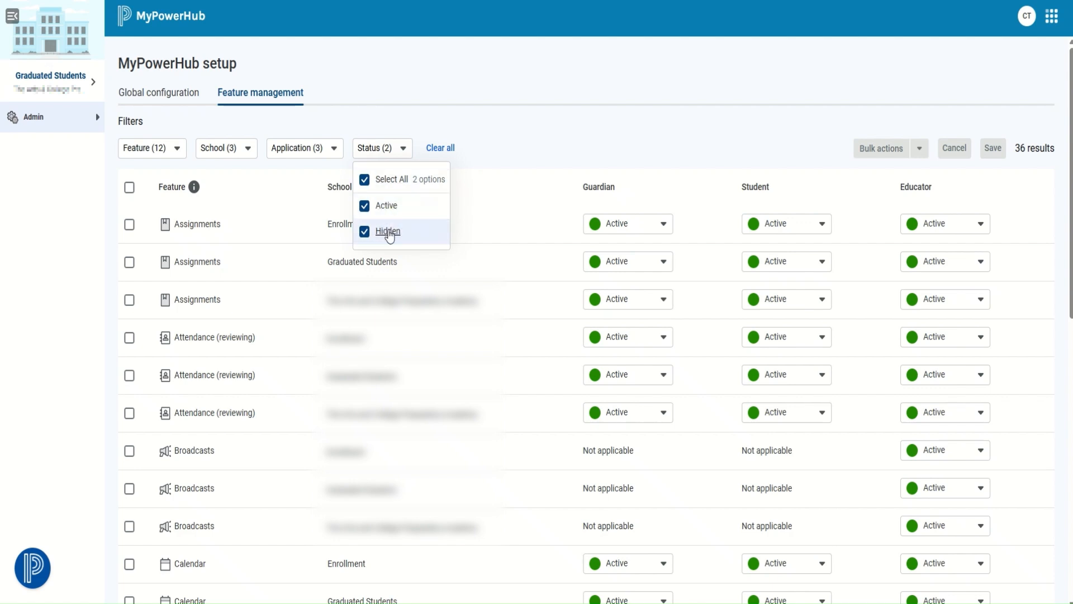
left_click(365, 183)
left_click(364, 182)
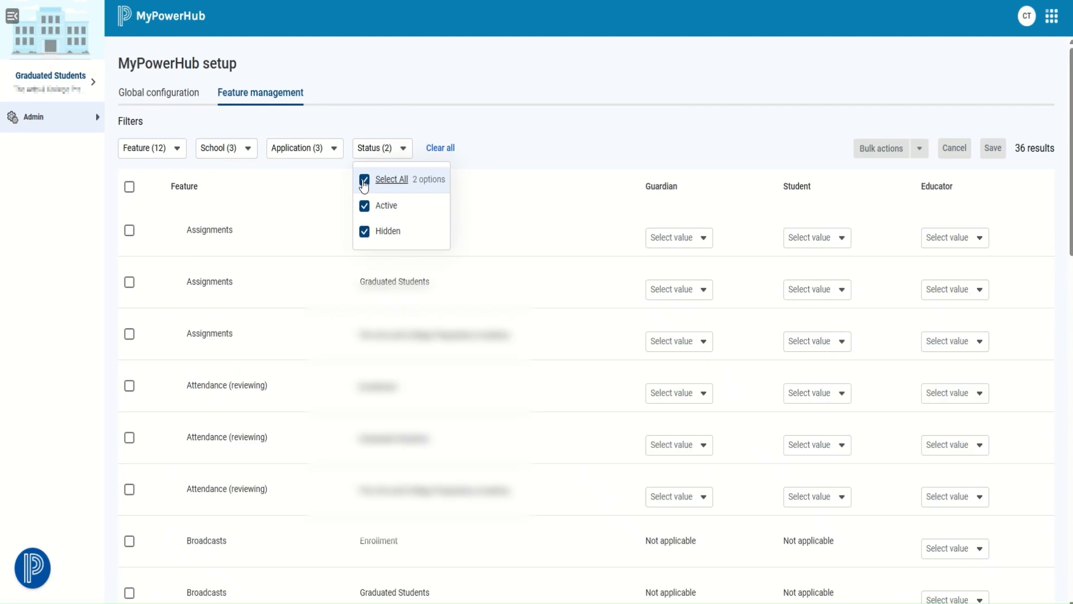
left_click(563, 151)
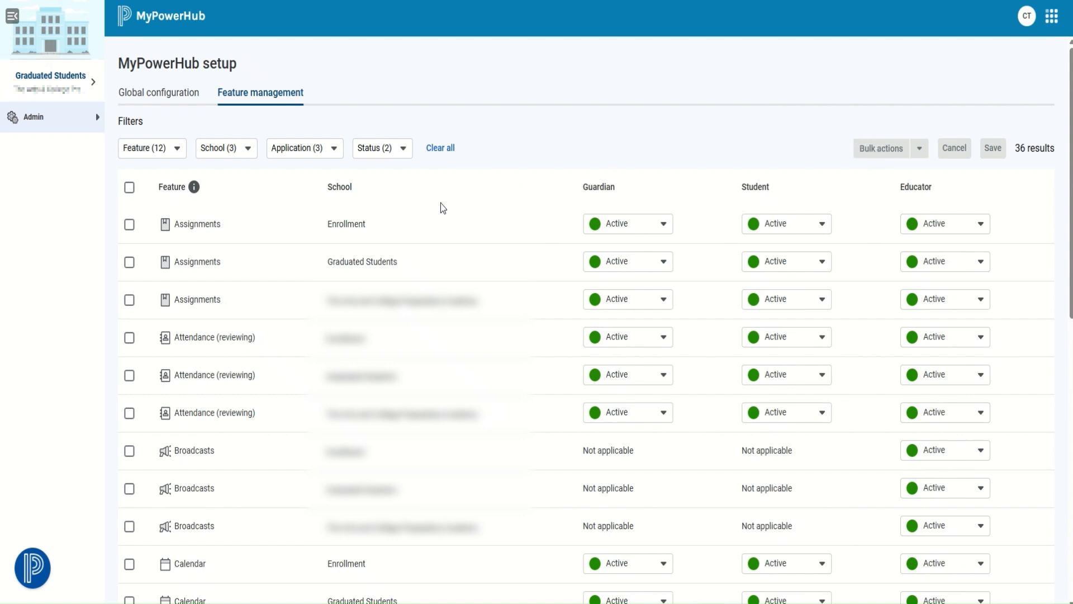
left_click(129, 188)
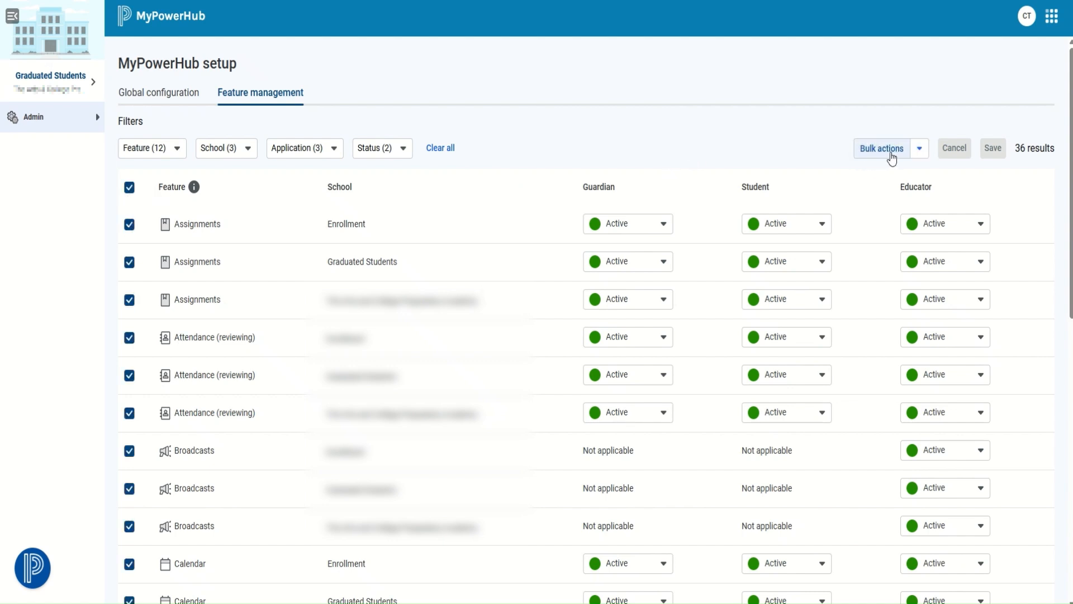
left_click(919, 150)
left_click(919, 149)
left_click(129, 188)
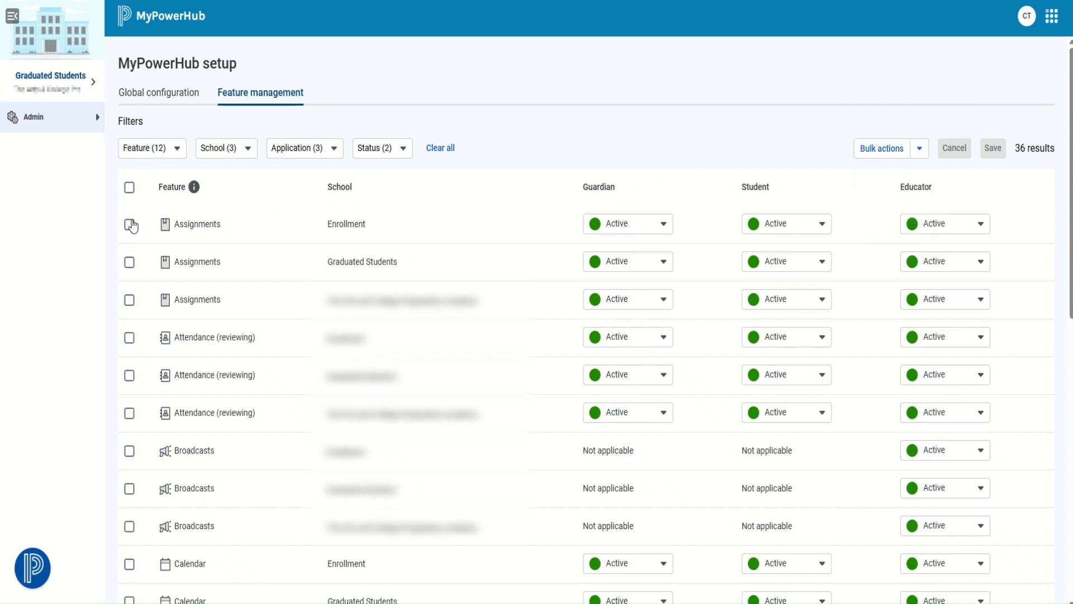
left_click(130, 224)
left_click(132, 227)
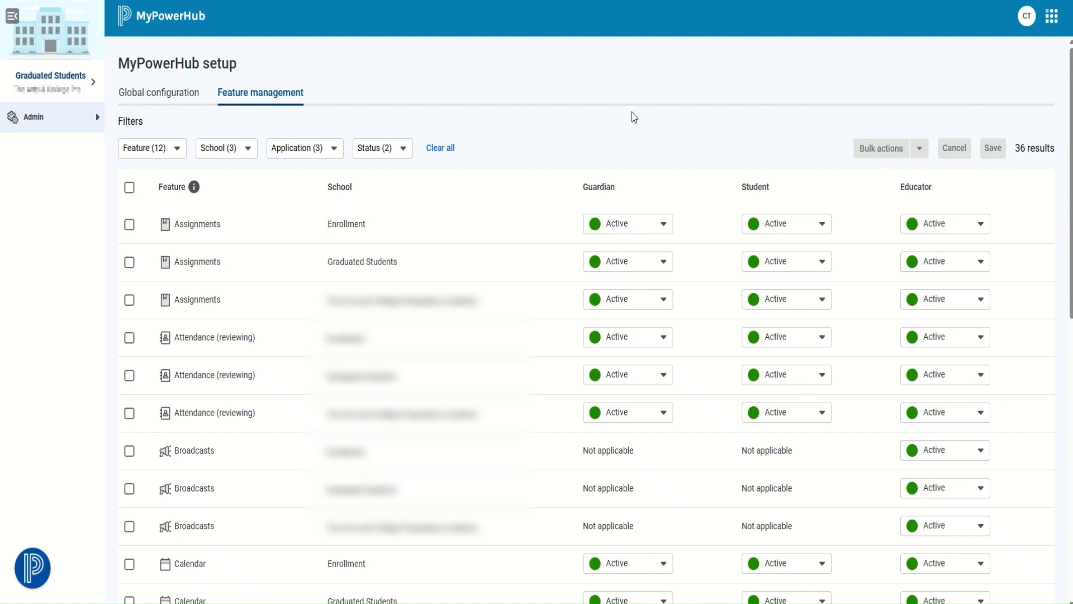
Return to Global configuration, then go to Admin > Student information sync
left_click(87, 116)
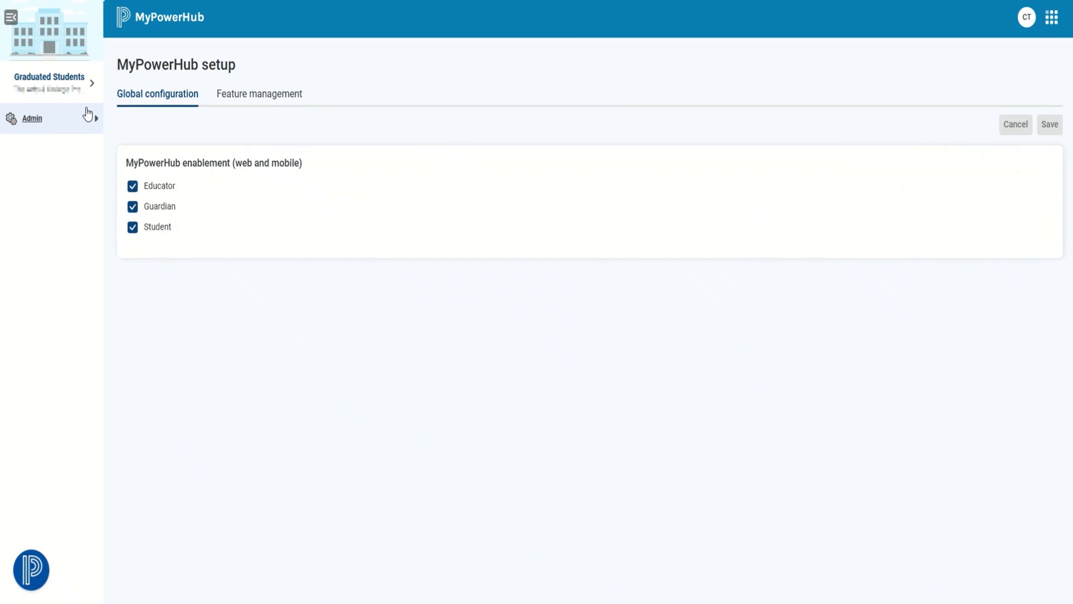
left_click(96, 127)
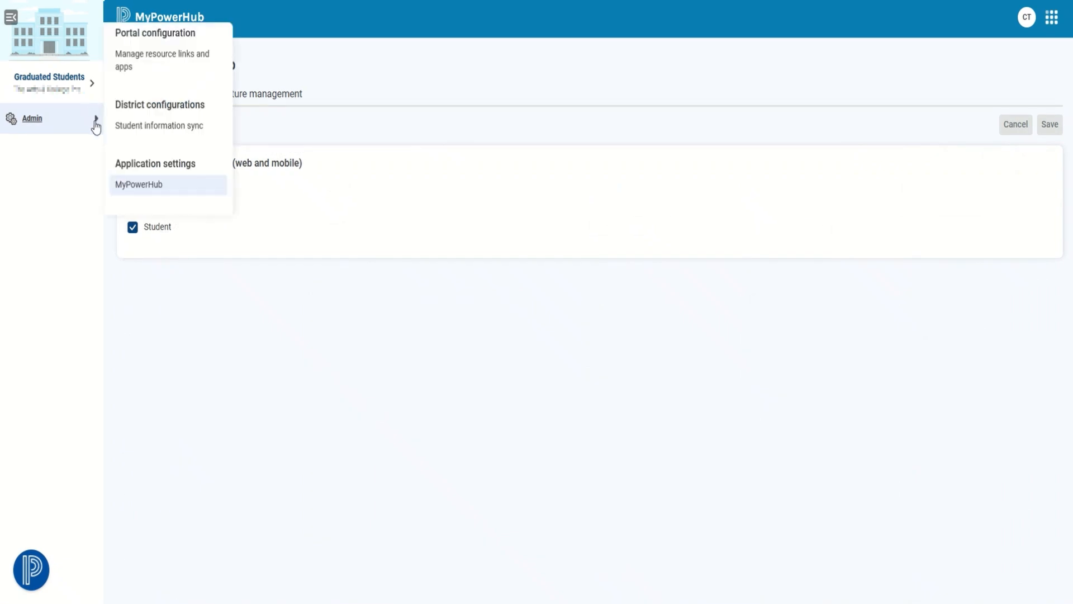
left_click(181, 129)
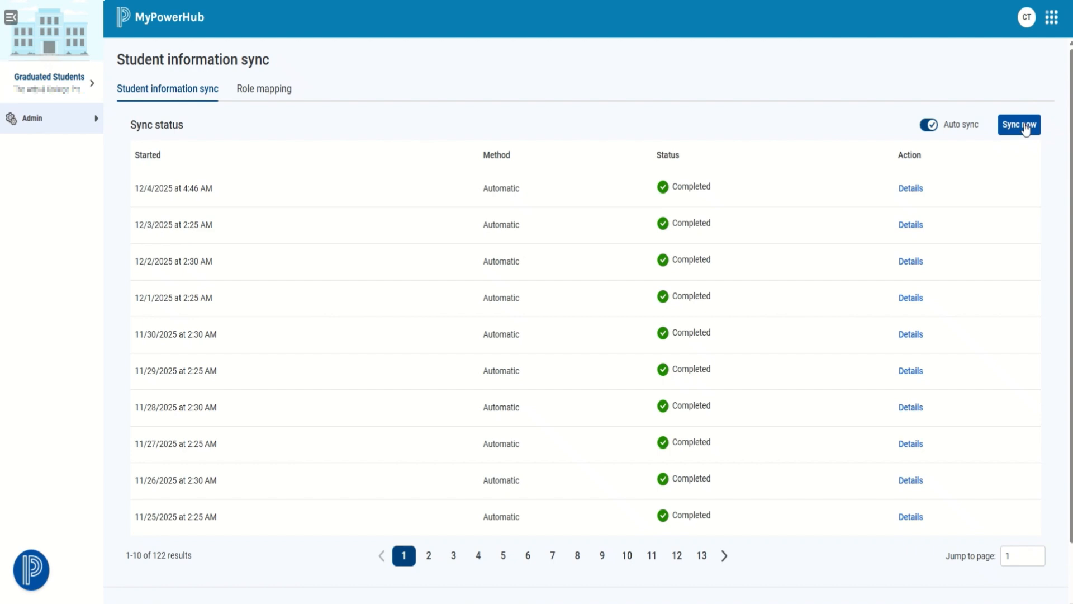
Switch to the Role mapping tab
left_click(261, 93)
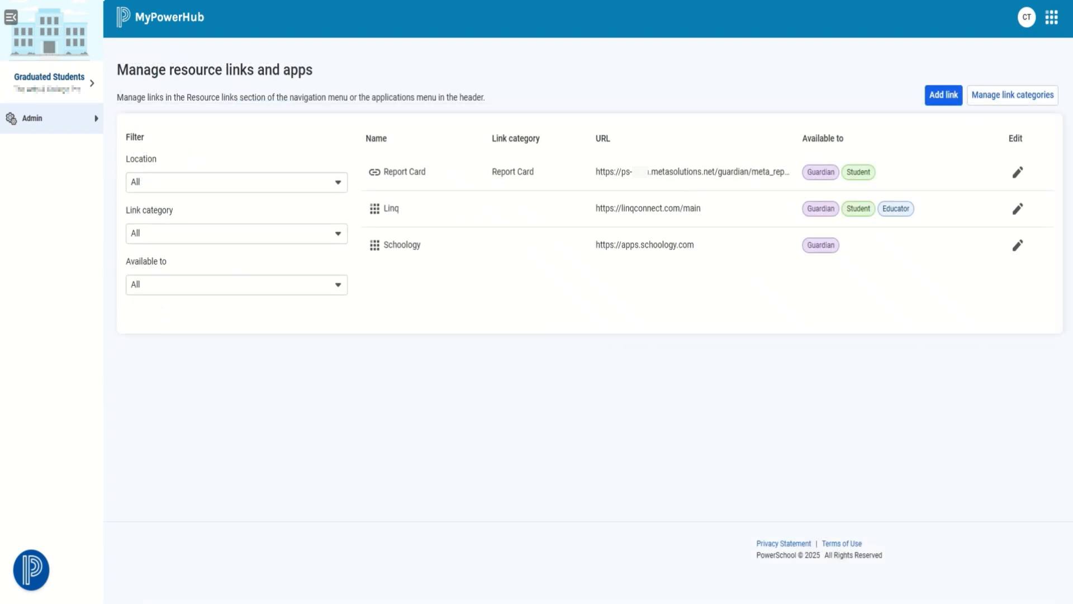
left_click(96, 120)
left_click(339, 185)
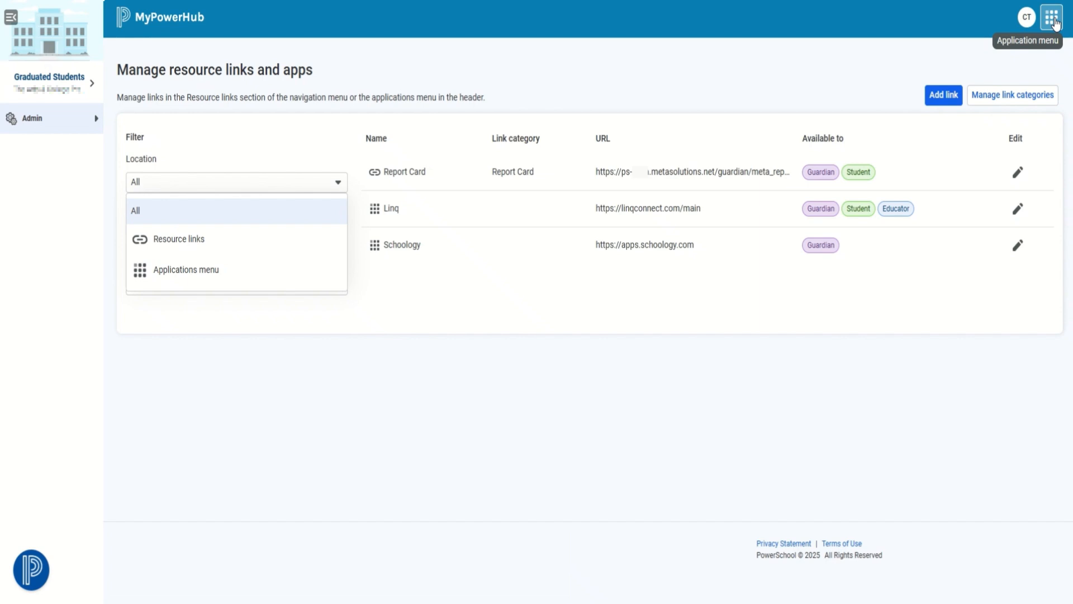
left_click(350, 156)
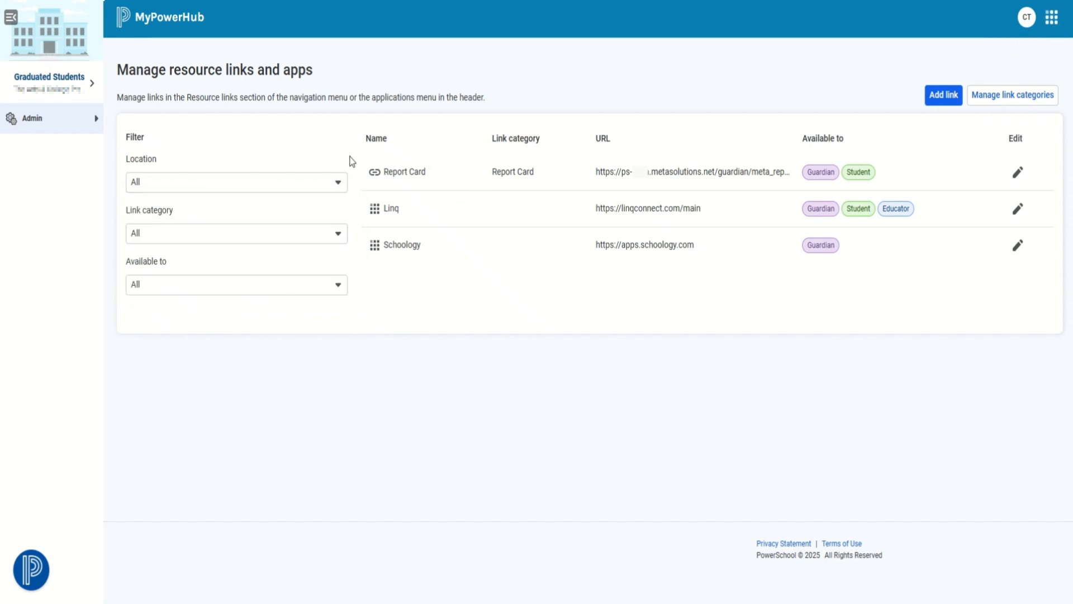
left_click(337, 237)
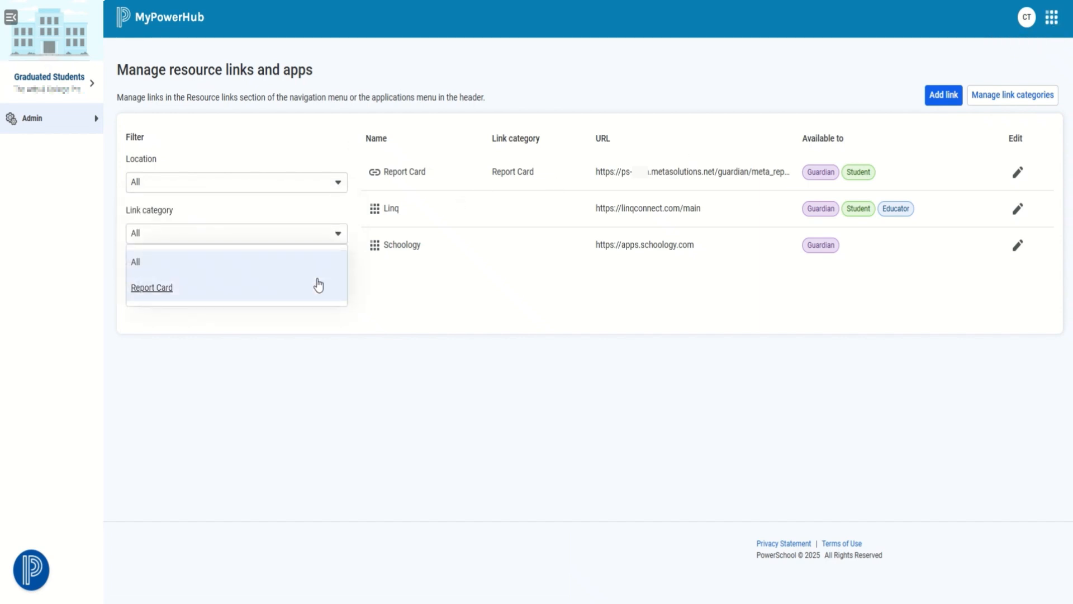
left_click(339, 239)
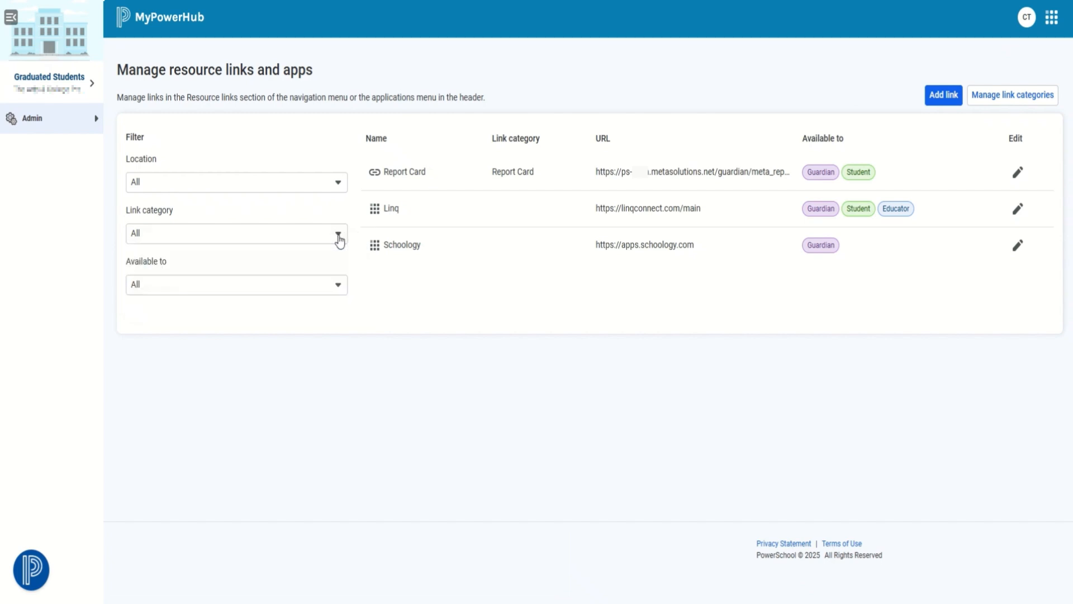
left_click(340, 289)
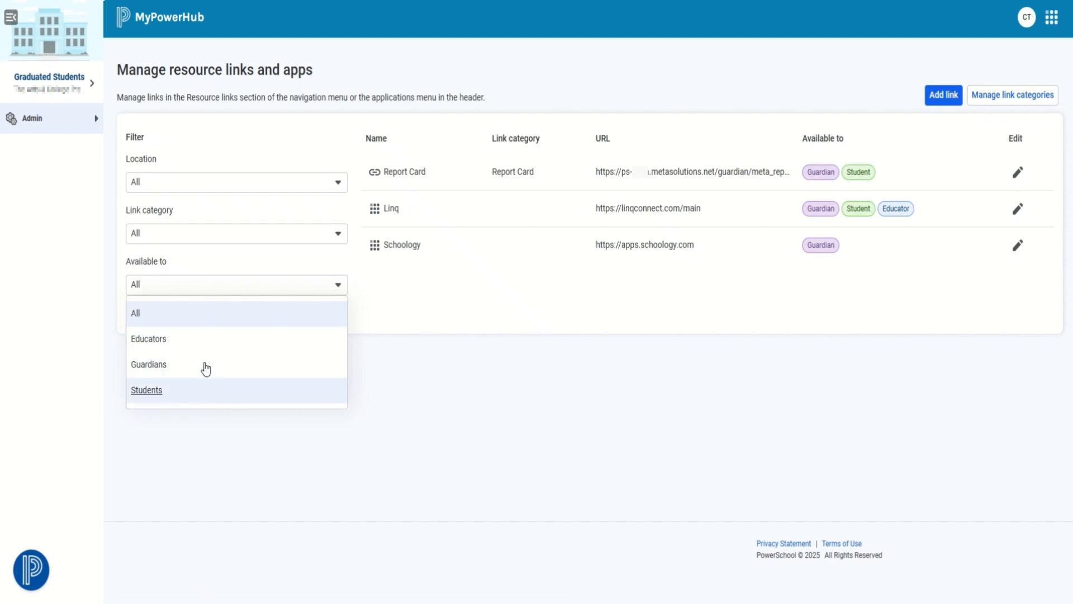
left_click(440, 373)
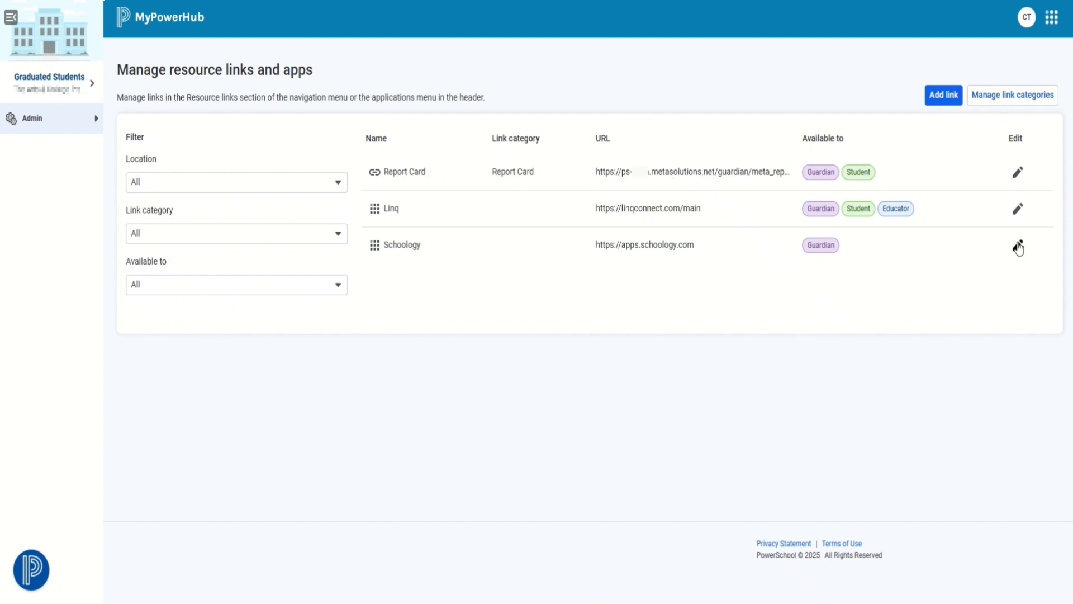
Edit the Report Card link and review its Location and Link category options unchanged
left_click(1018, 174)
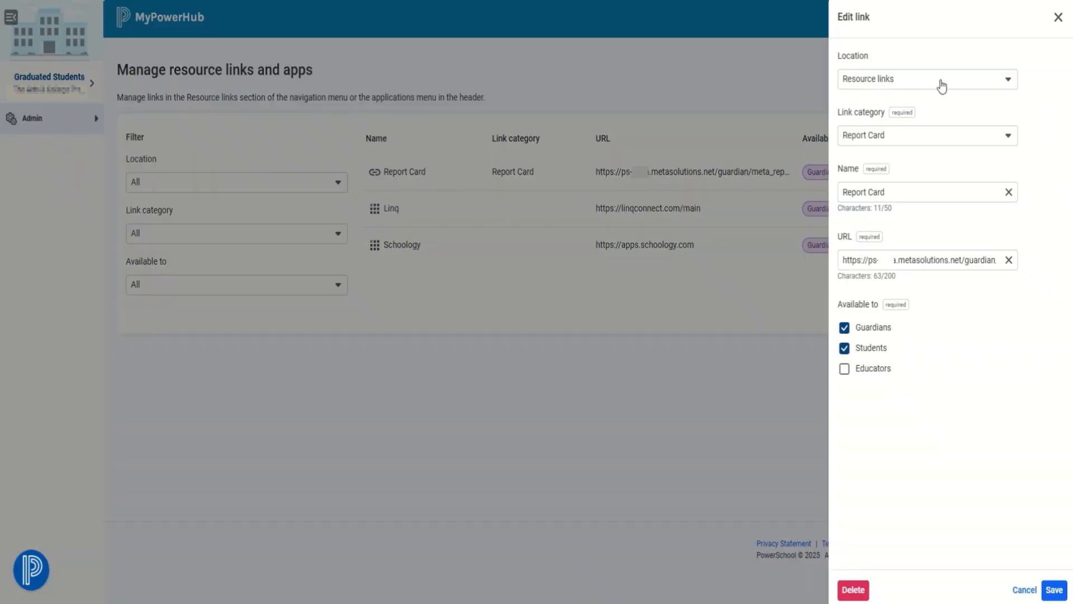
left_click(989, 81)
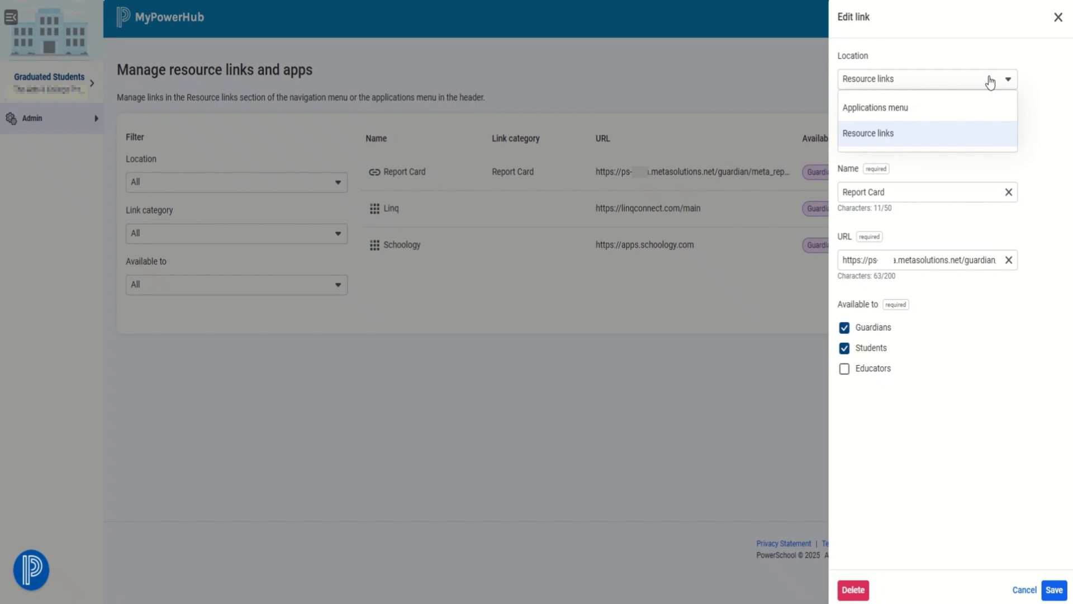
left_click(990, 81)
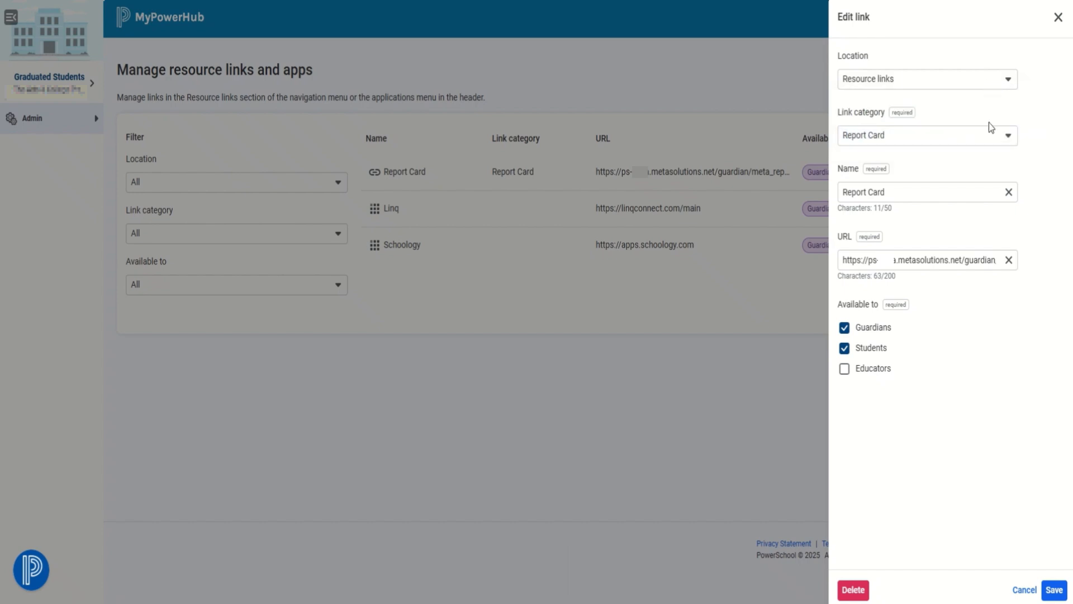
left_click(988, 142)
left_click(988, 144)
Close the Report Card edit panel unchanged and bring up the Admin menu
left_click(1057, 23)
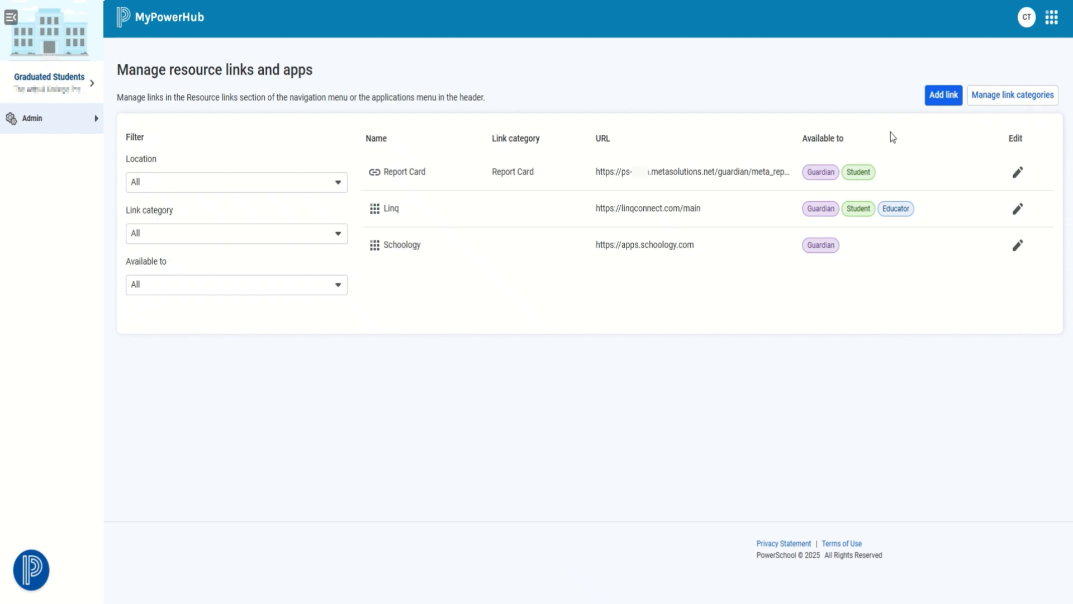
left_click(95, 119)
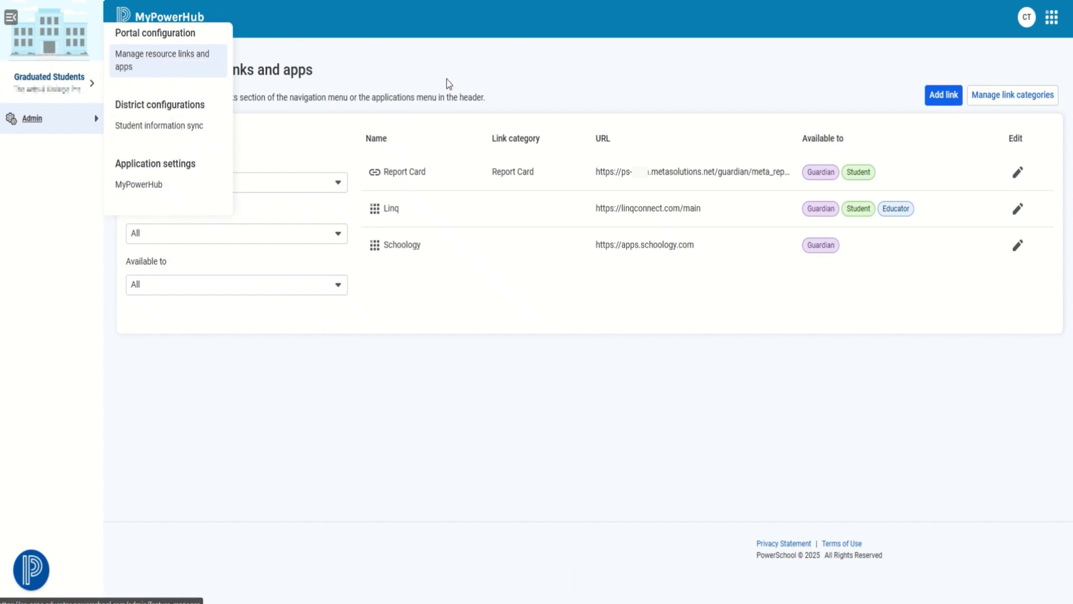
left_click(1014, 100)
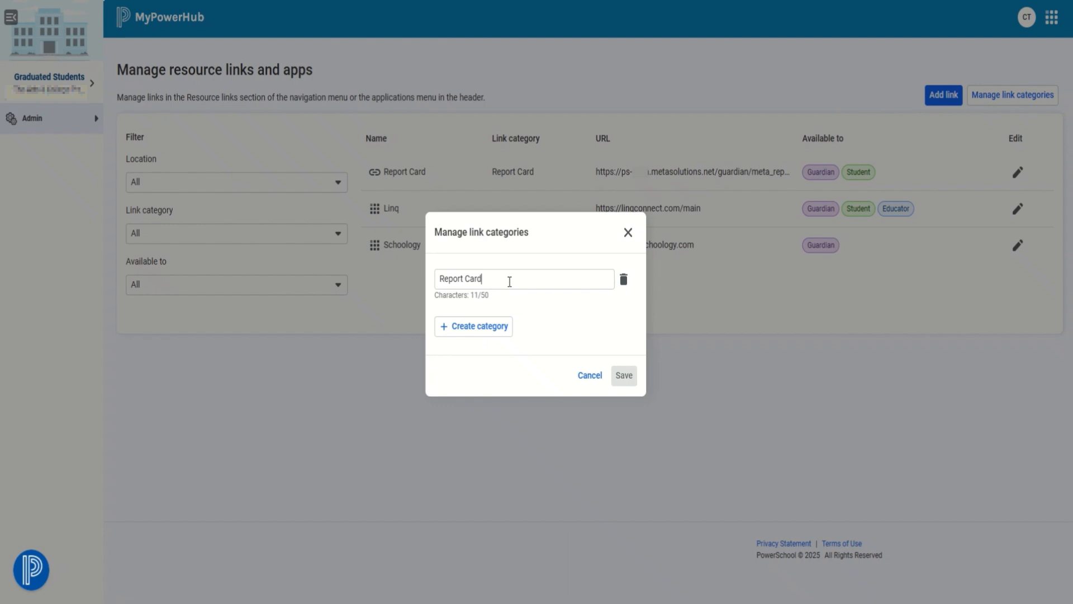
left_click(627, 232)
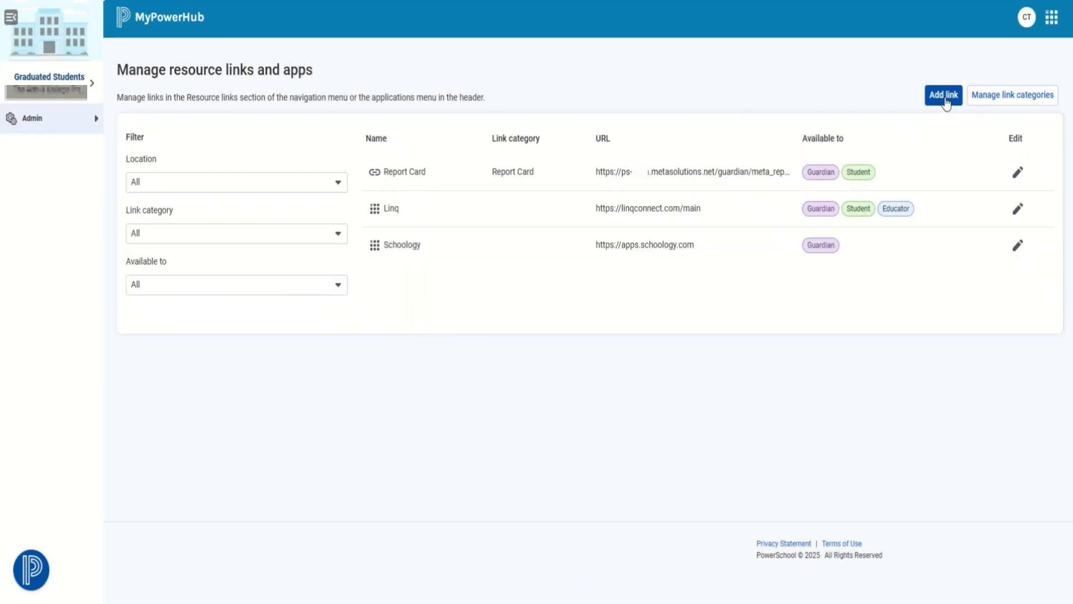
left_click(945, 96)
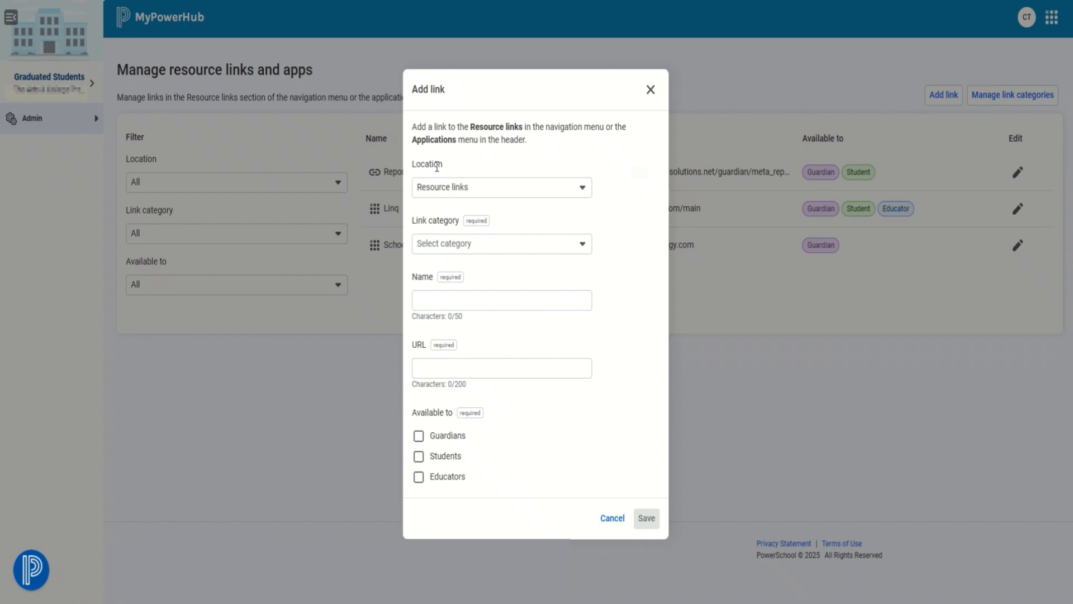
left_click(563, 194)
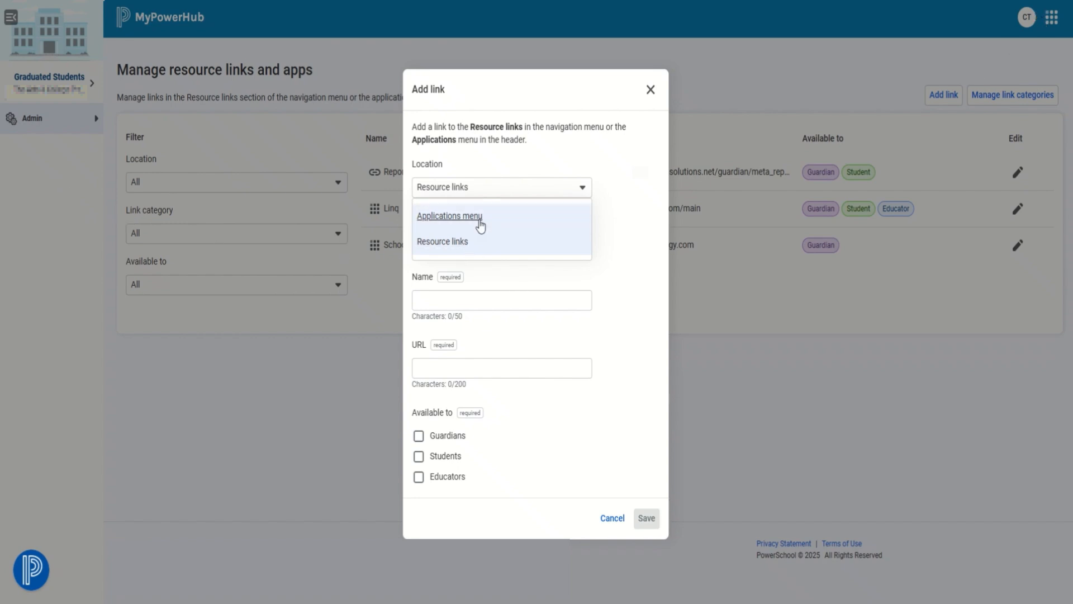
left_click(643, 201)
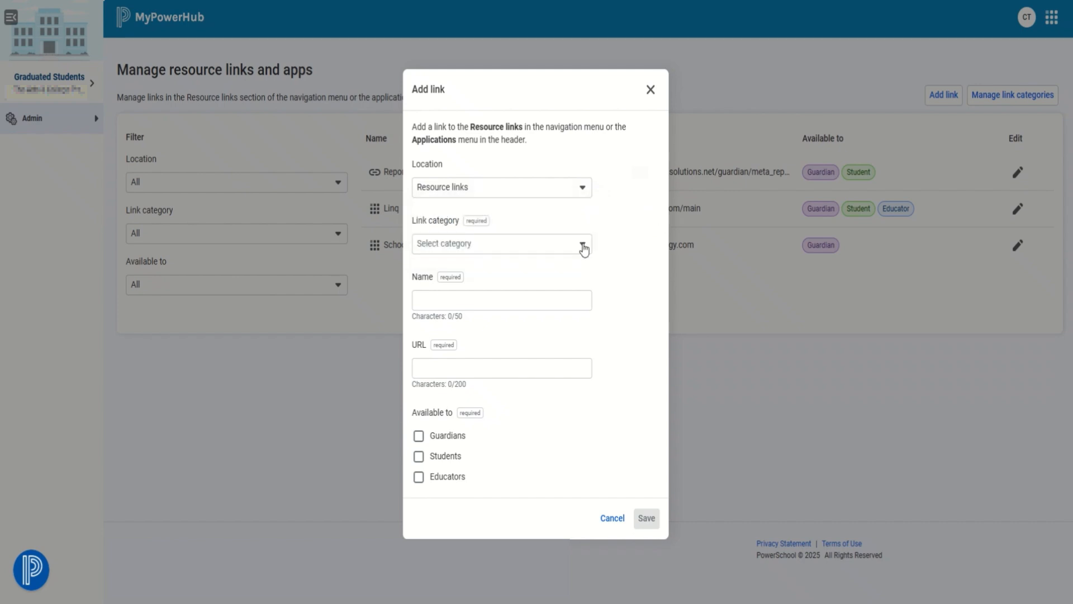
left_click(583, 246)
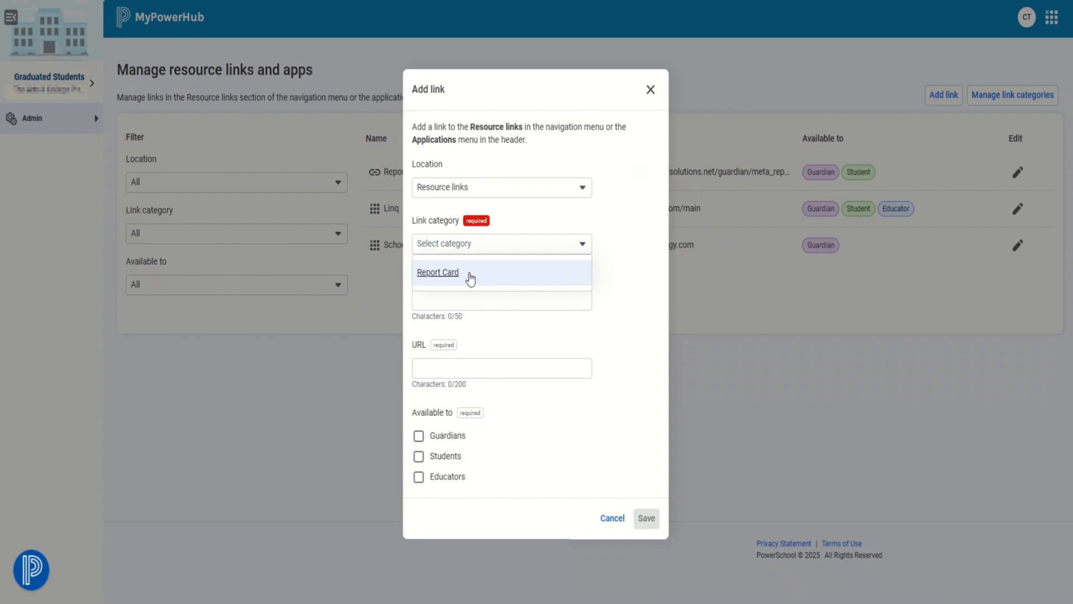
left_click(584, 249)
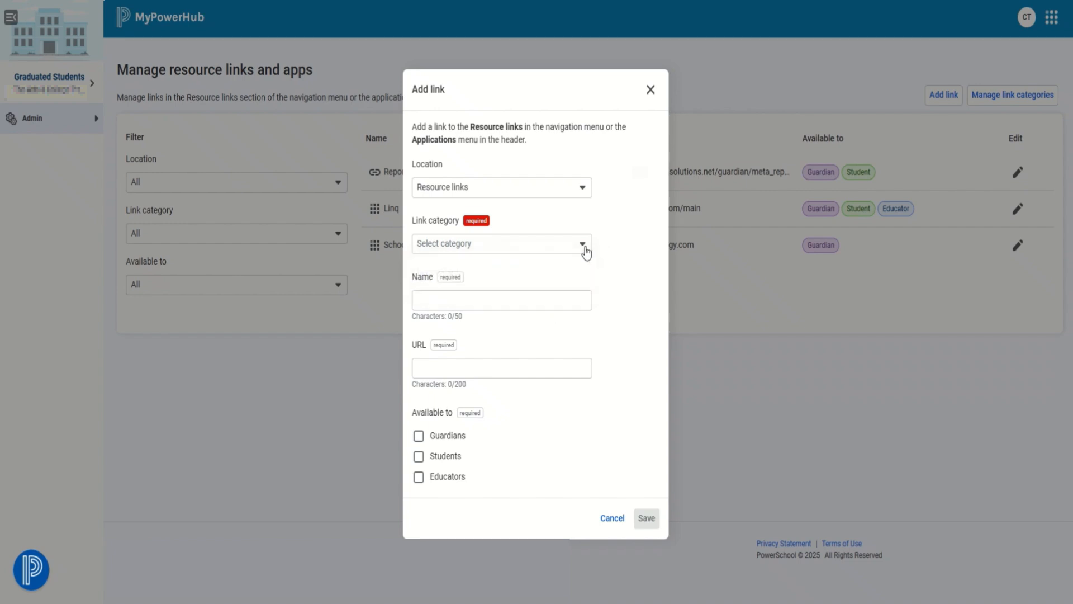
left_click(503, 296)
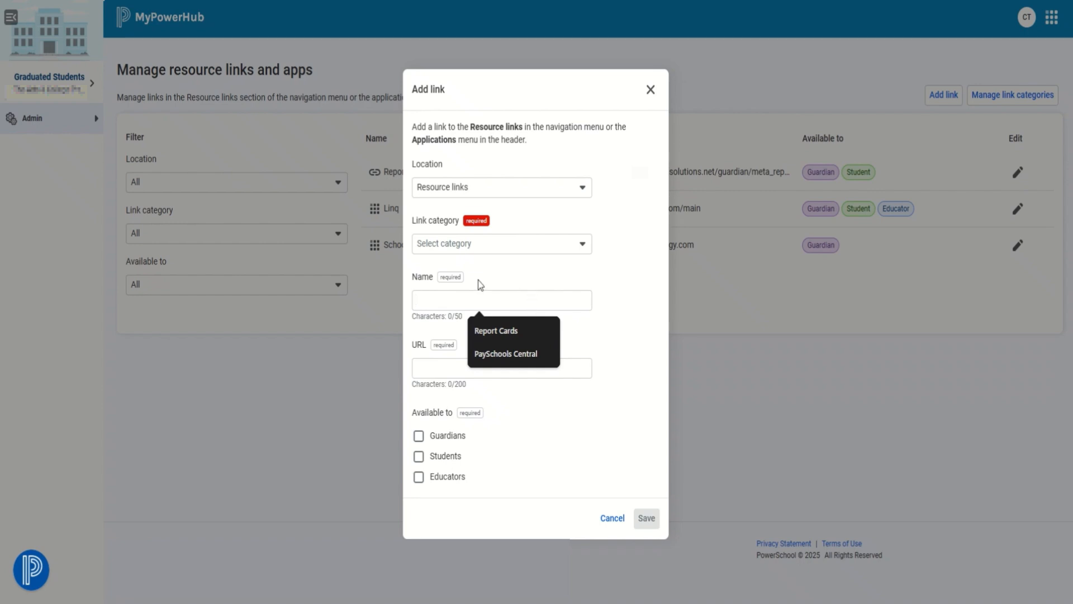
left_click(565, 250)
left_click(538, 278)
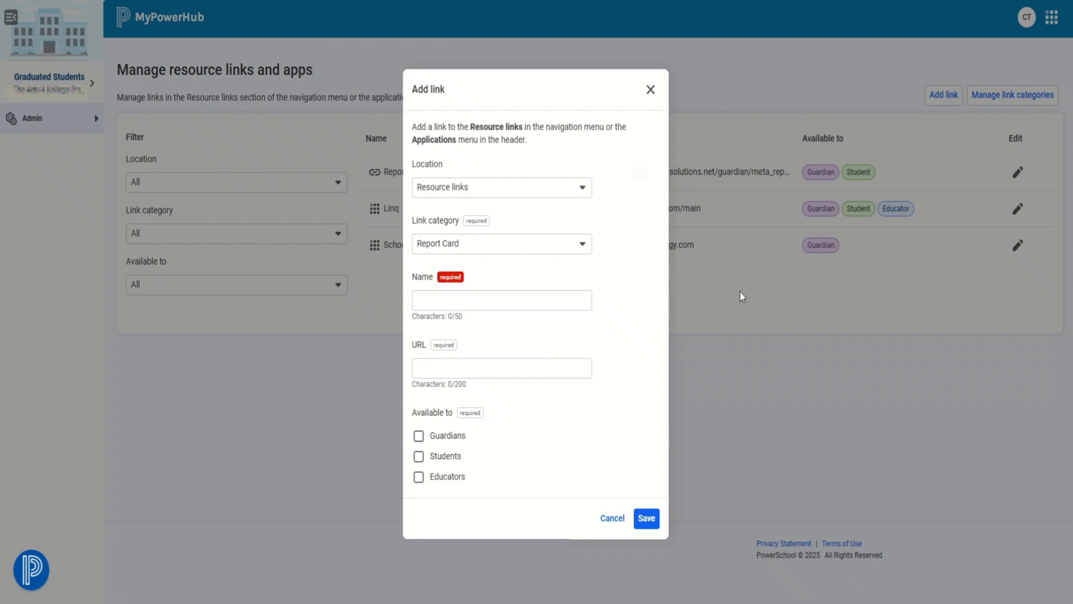
left_click(563, 366)
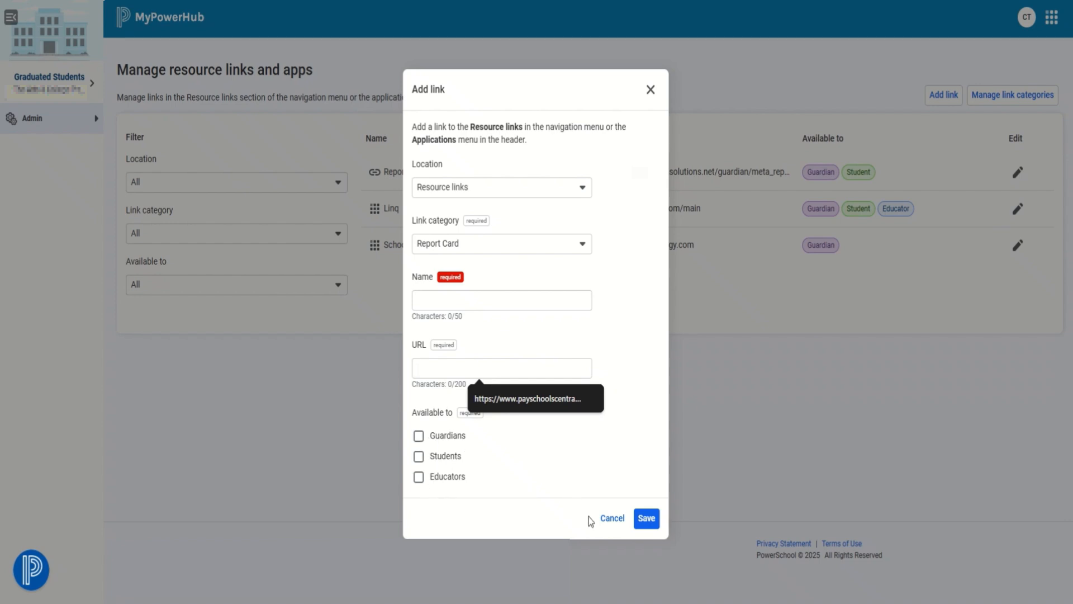
left_click(650, 90)
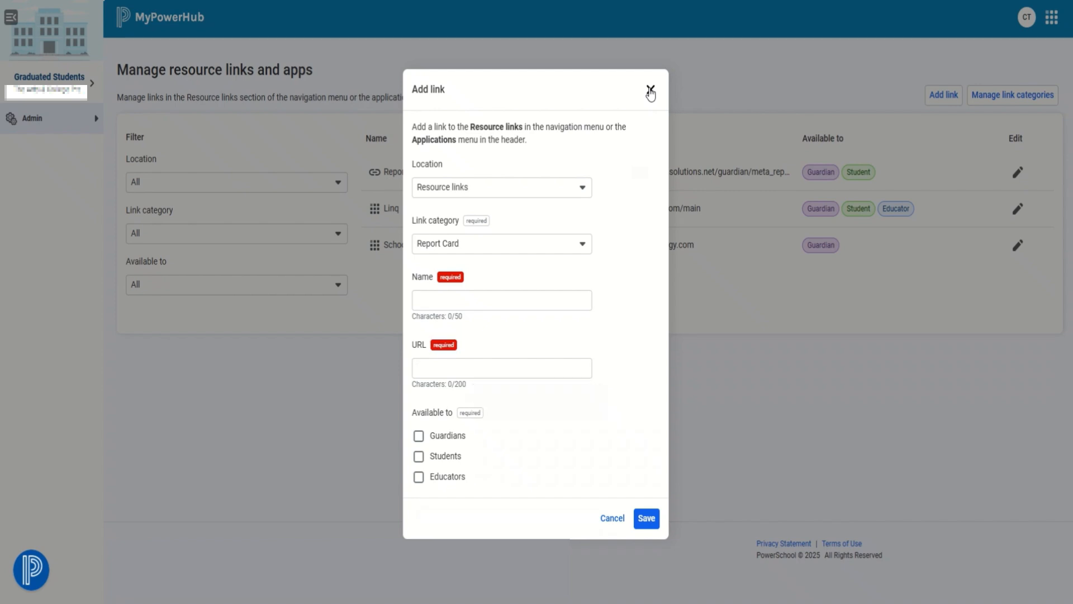